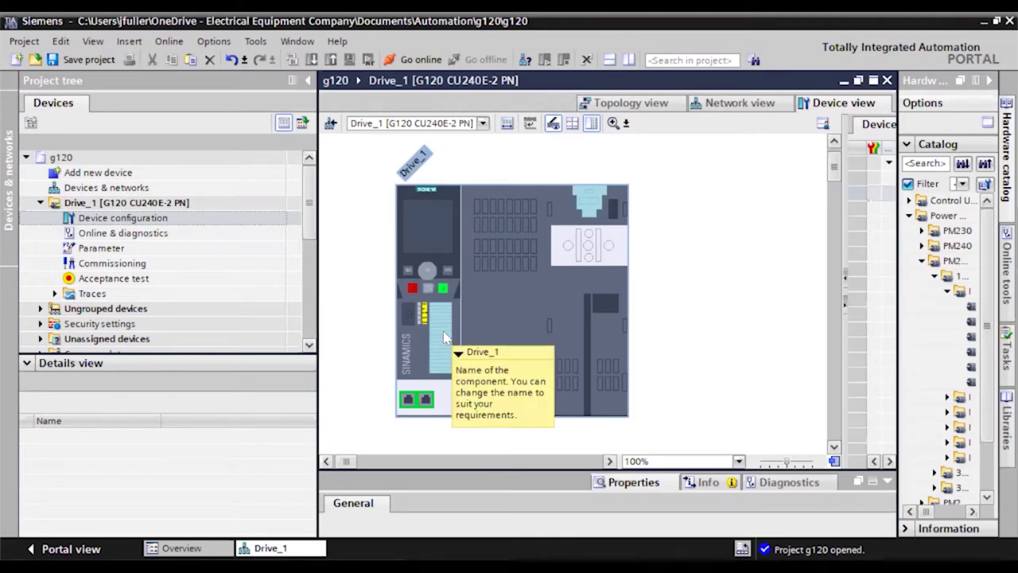
# Show the properties of Drive_1's PROFINET interface in the device view.
pyautogui.click(426, 404)
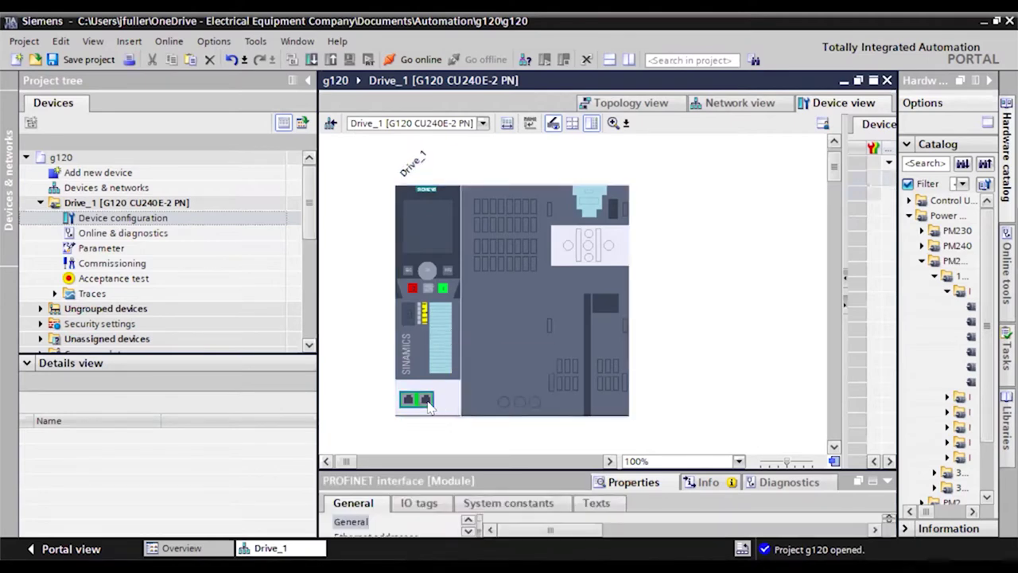
# Change Drive_1's PROFINET IP address to 192.168.0.10 and save the g120 project.
pyautogui.moveTo(501, 469); pyautogui.dragTo(501, 287)
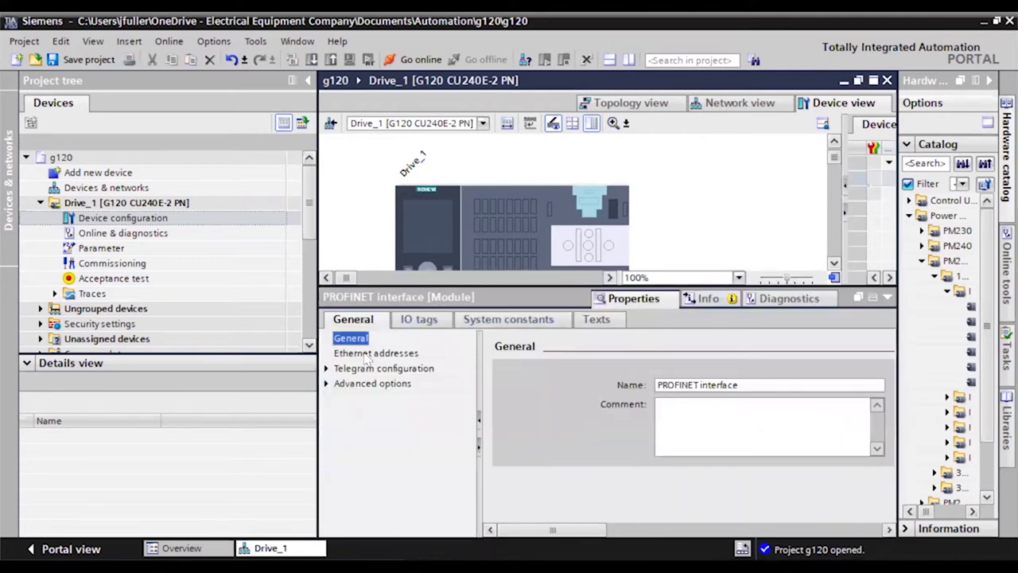
pyautogui.click(374, 353)
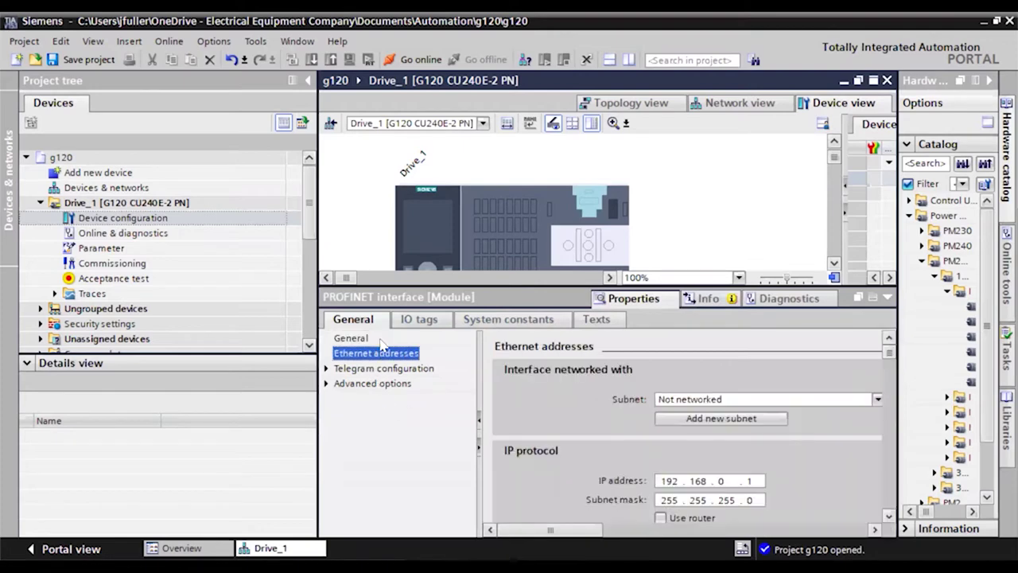
pyautogui.doubleClick(755, 480)
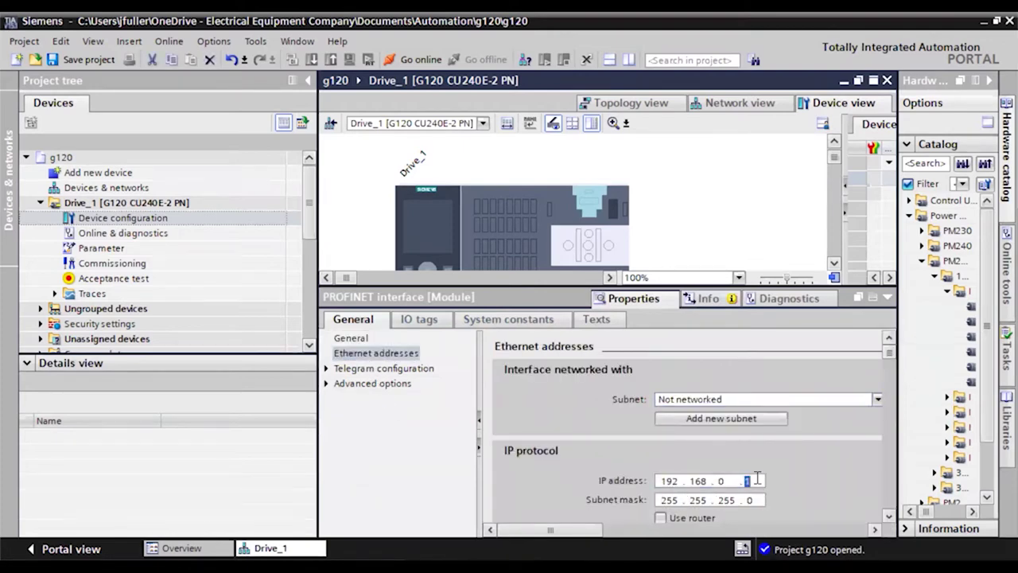
pyautogui.write('10')
pyautogui.scroll(-5, 822, 494)
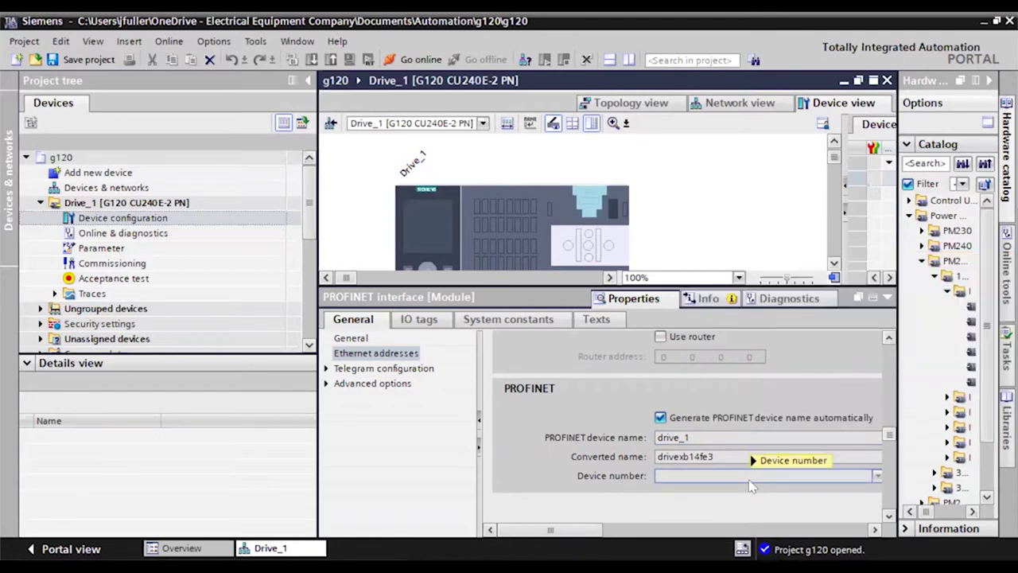
pyautogui.moveTo(751, 485)
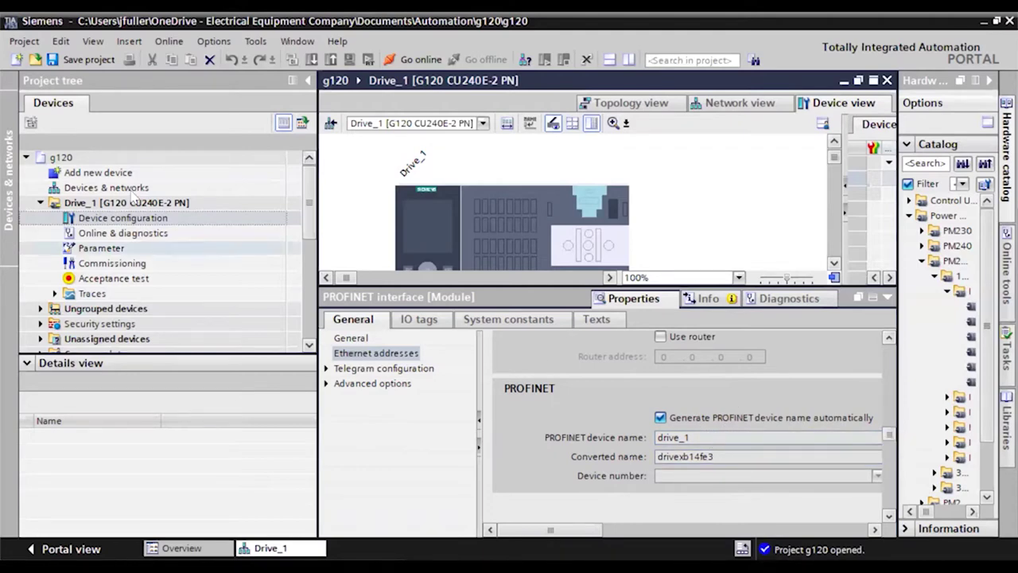
pyautogui.click(52, 59)
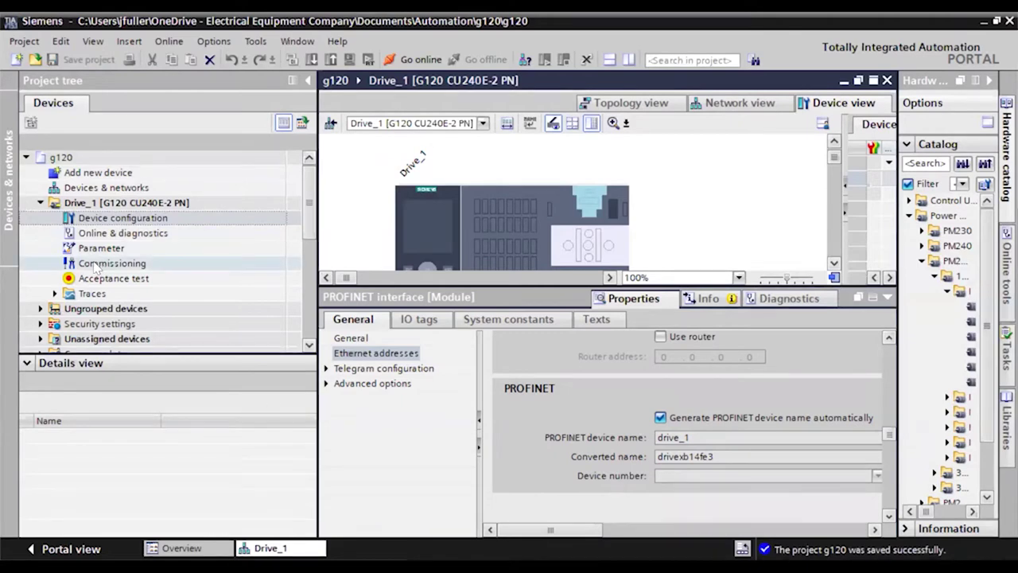
# Start Drive_1's commissioning wizard with [1] Standard Drive Control (SDC) as application class.
pyautogui.doubleClick(127, 264)
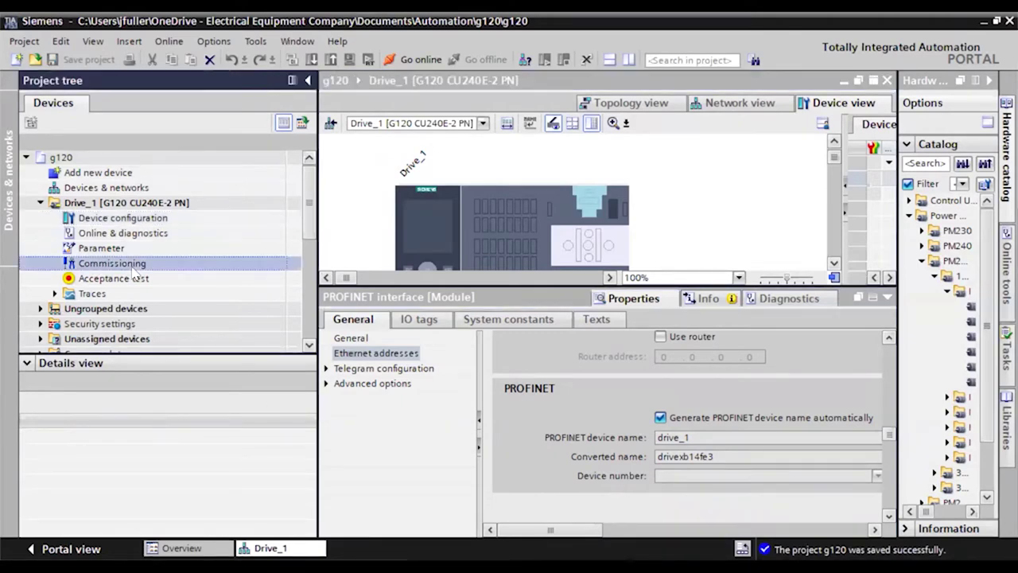
pyautogui.click(425, 160)
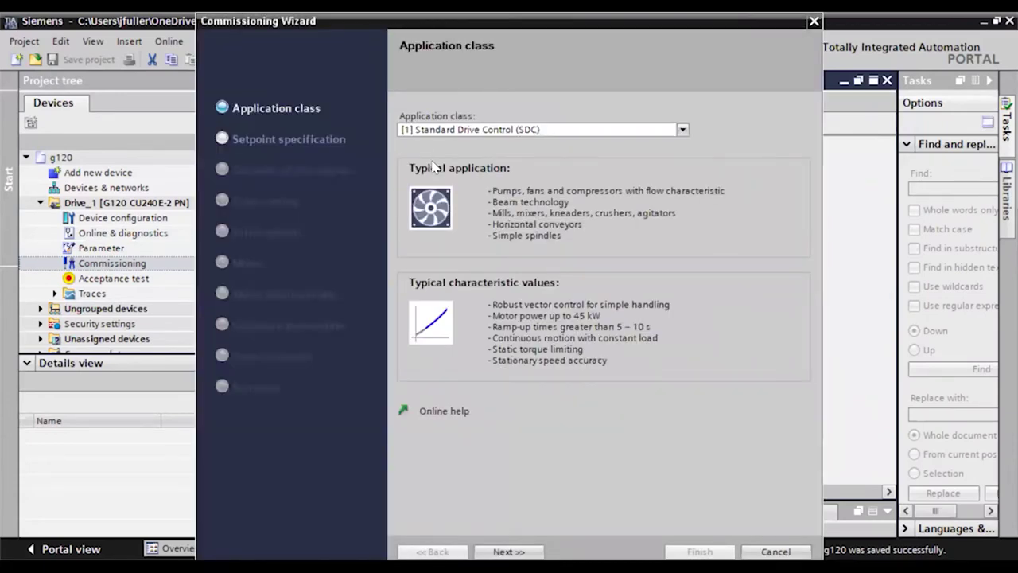
pyautogui.click(682, 131)
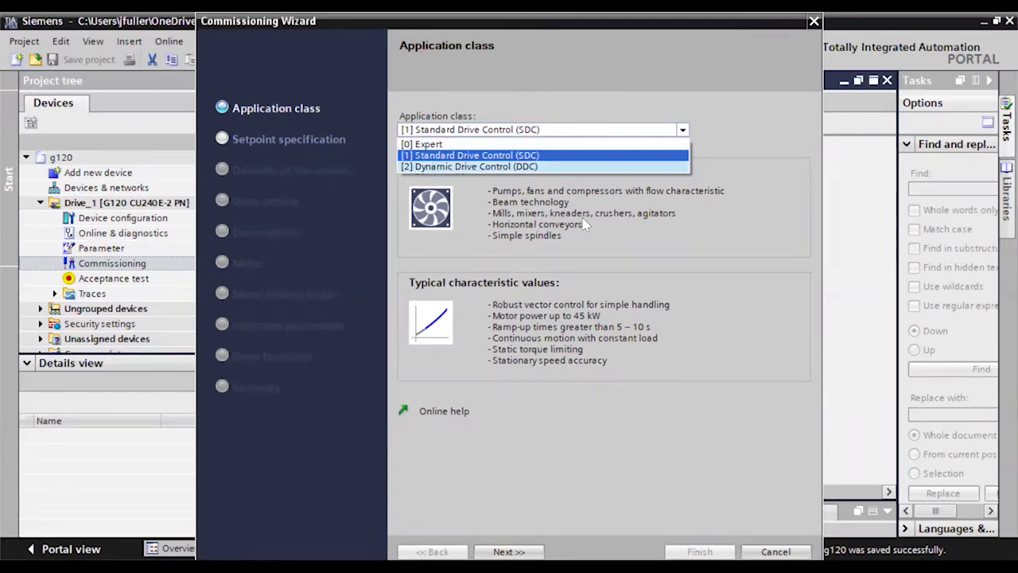
pyautogui.click(496, 155)
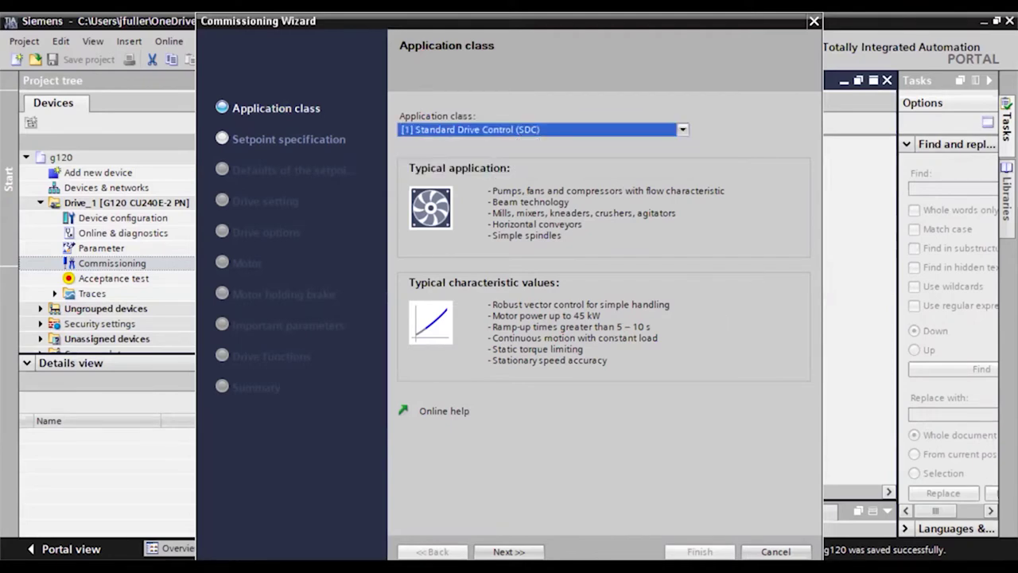
pyautogui.click(509, 551)
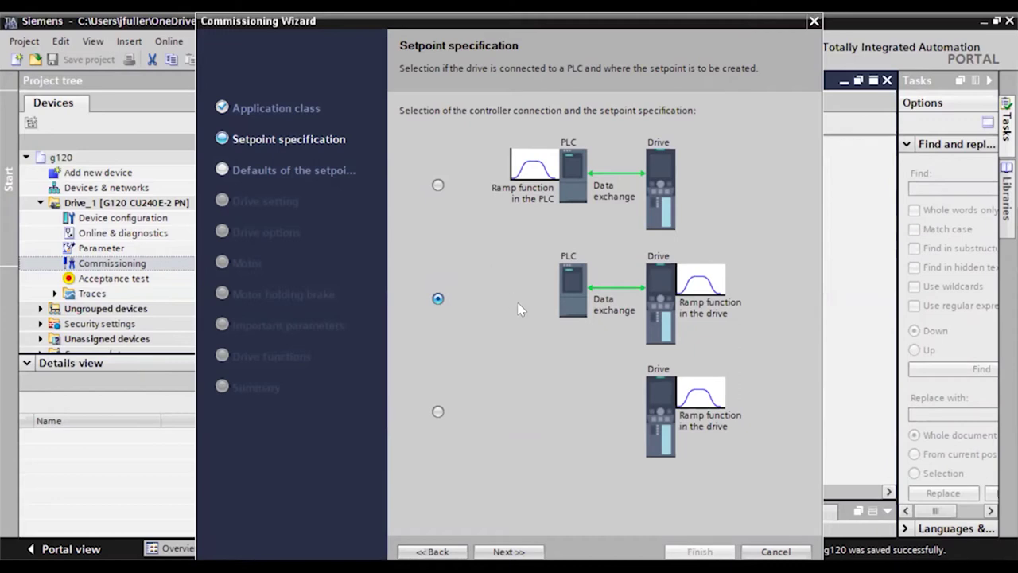
# Choose a drive-only setpoint and keep the [12] Standard I/O with analog setpoint preset.
pyautogui.click(437, 414)
pyautogui.click(508, 551)
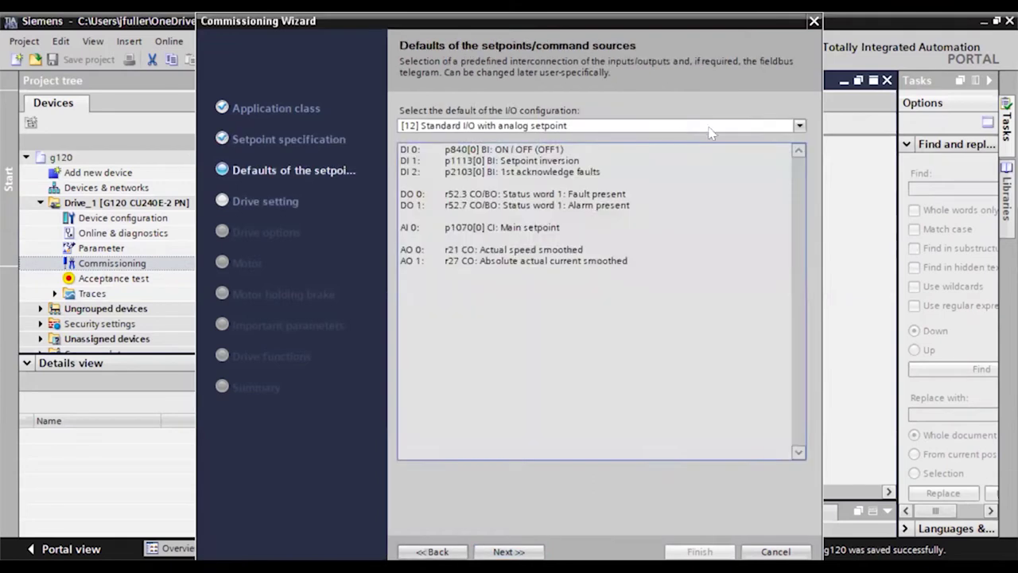
pyautogui.click(801, 127)
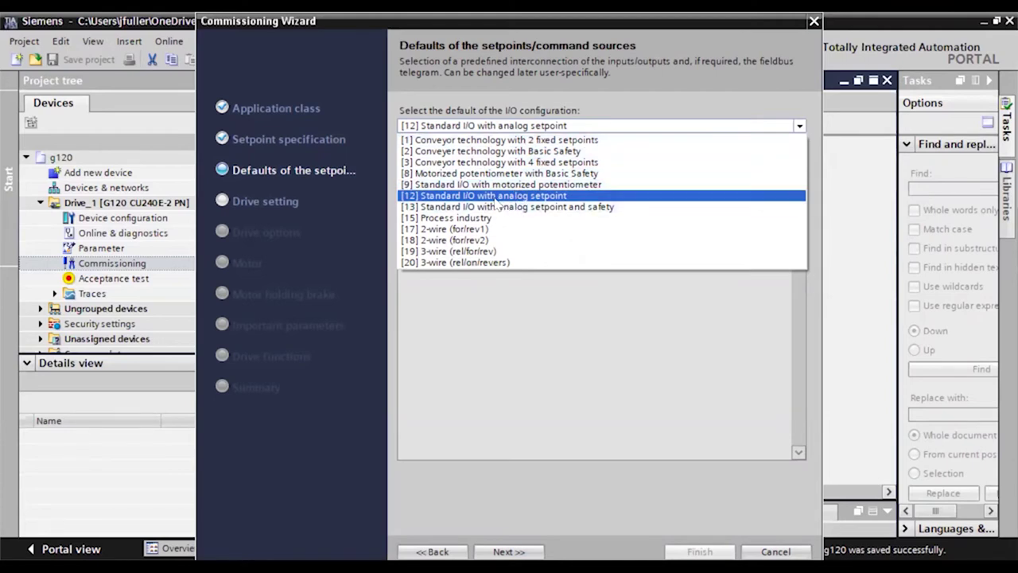
pyautogui.click(497, 195)
pyautogui.press('Return')
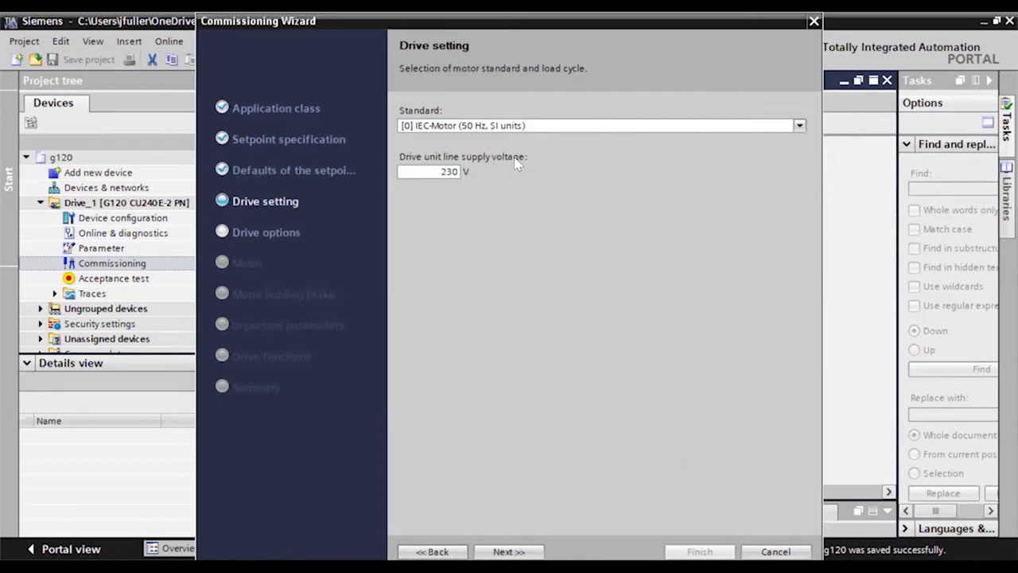
# Keep IEC-Motor (50 Hz, SI units) with 230 V supply and advance to the Motor step.
pyautogui.click(478, 126)
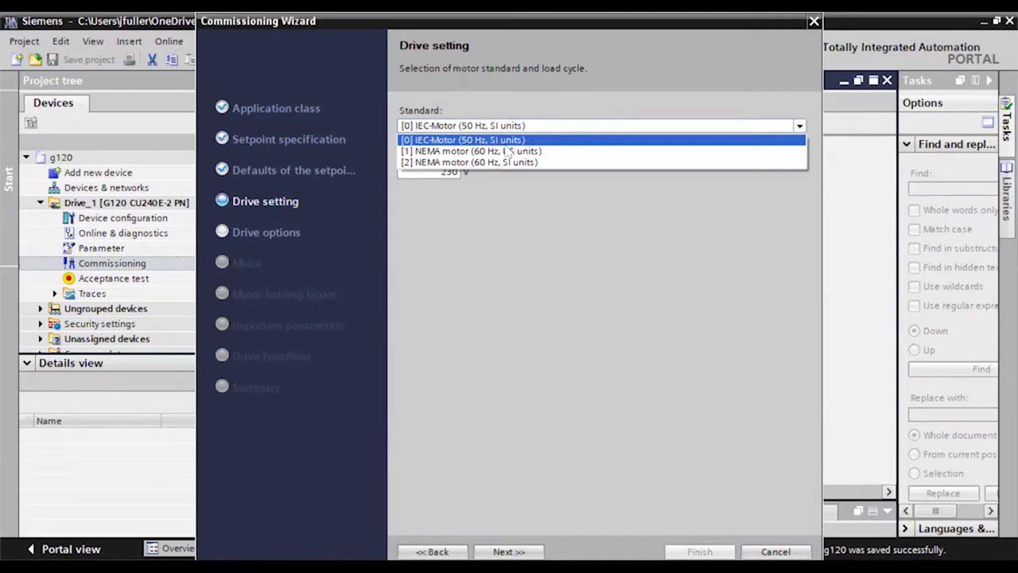
pyautogui.click(506, 142)
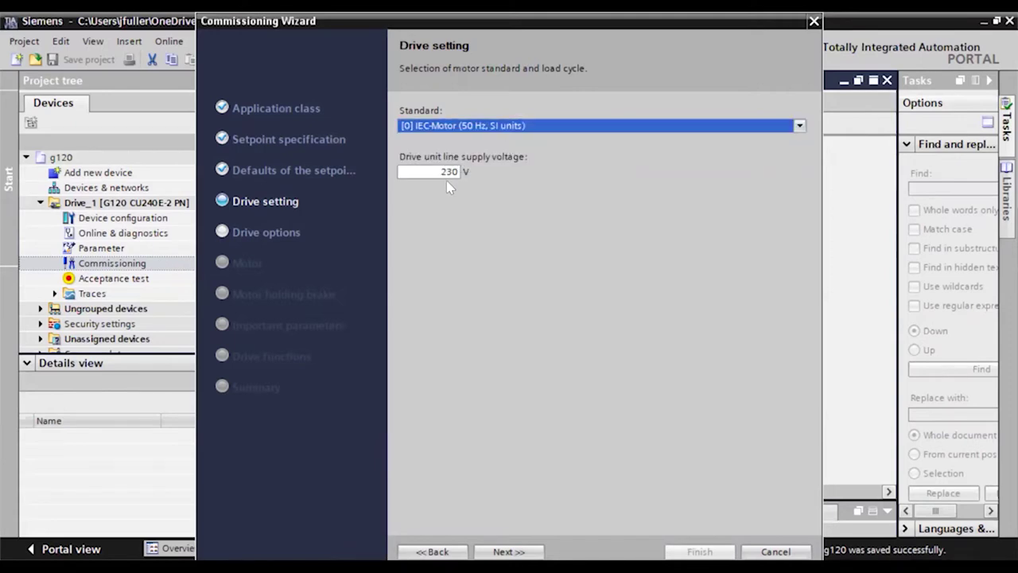
pyautogui.press('Return')
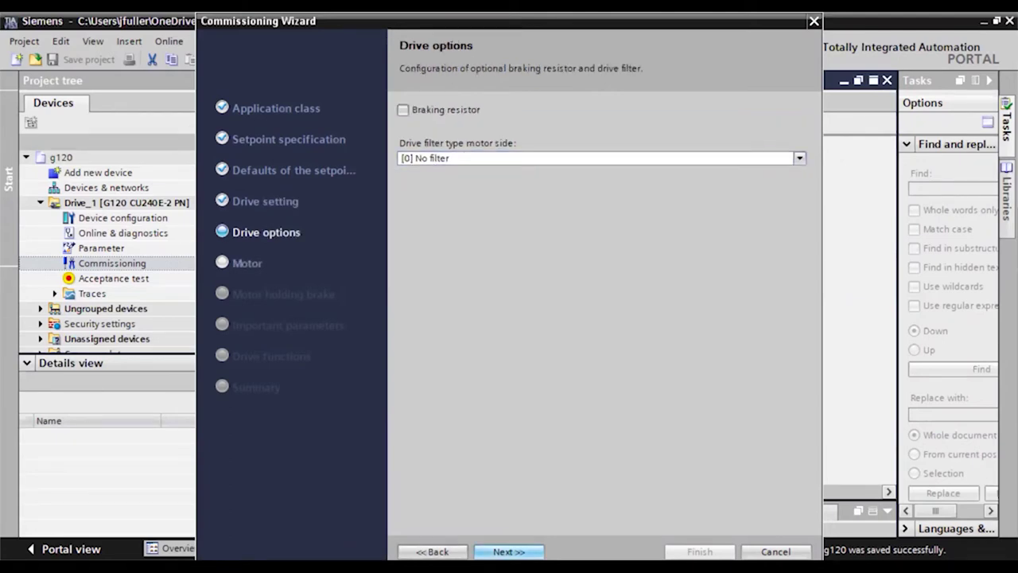
pyautogui.press('Return')
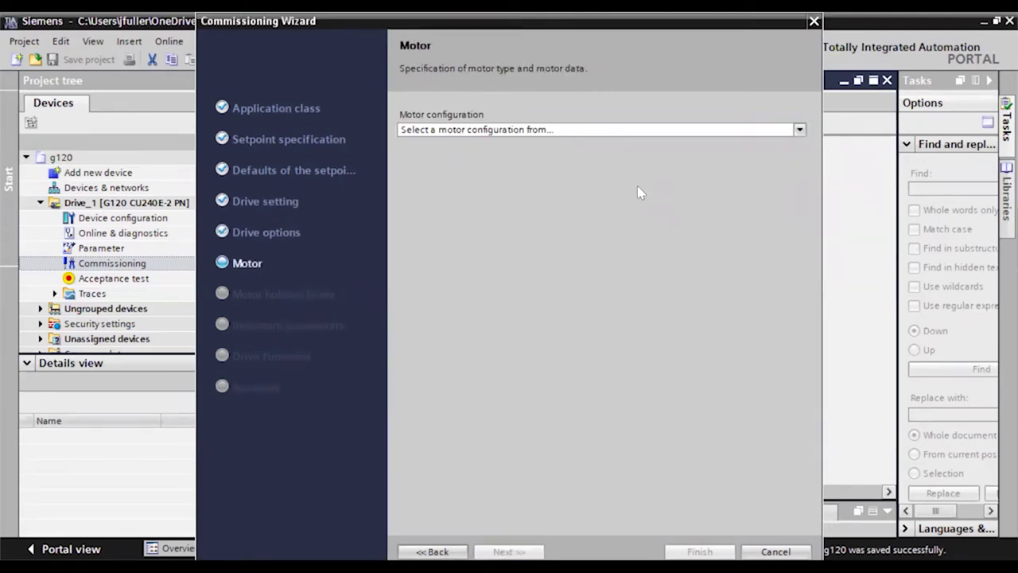
pyautogui.click(548, 129)
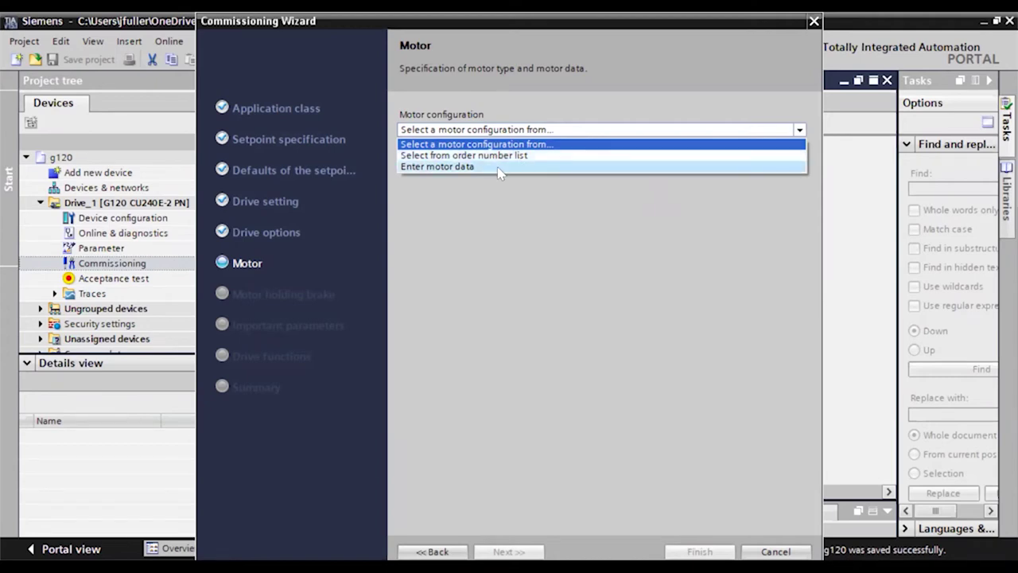
# Choose manual motor data entry with motor type [17] 1LA7 induction motor.
pyautogui.click(499, 167)
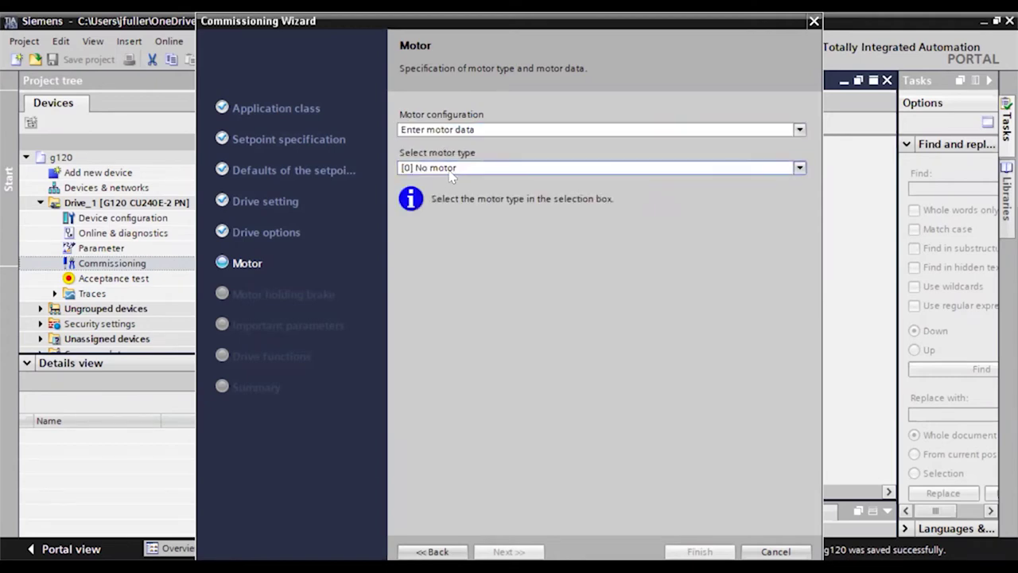
pyautogui.click(451, 170)
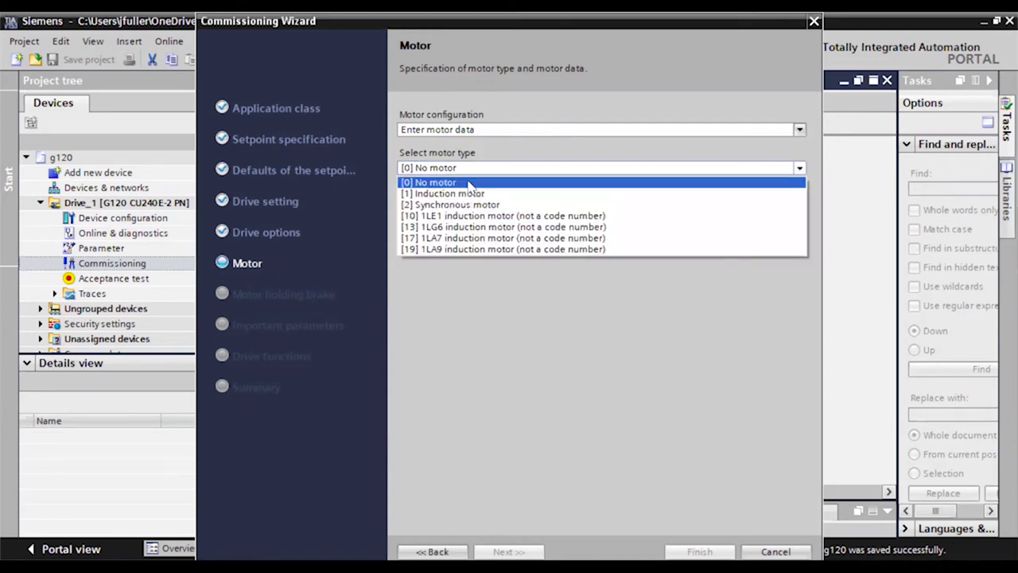
pyautogui.click(470, 238)
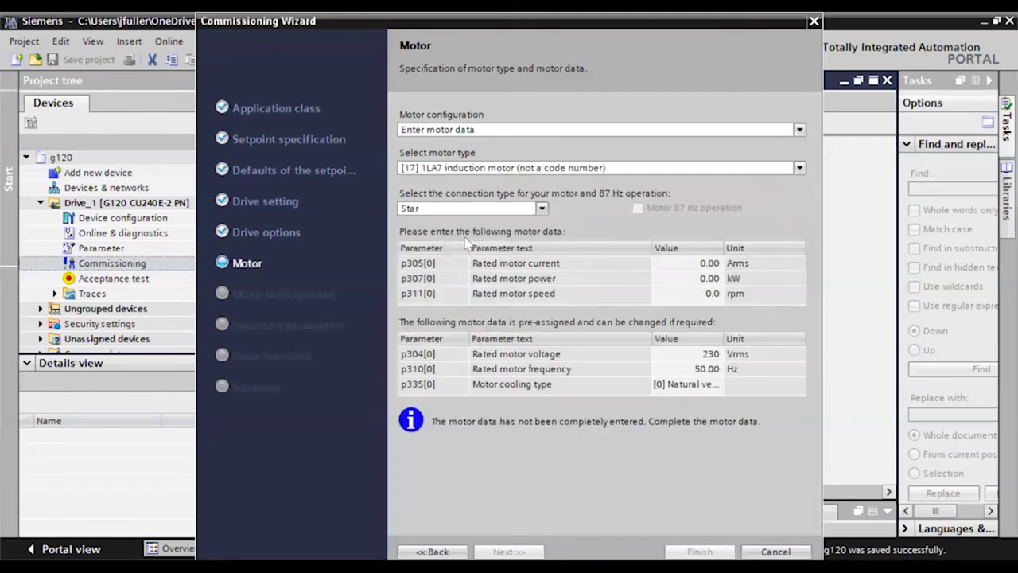
# Keep star connection and enter rated current 0.88 A, power 0.18 kW, speed 2820 rpm.
pyautogui.click(541, 209)
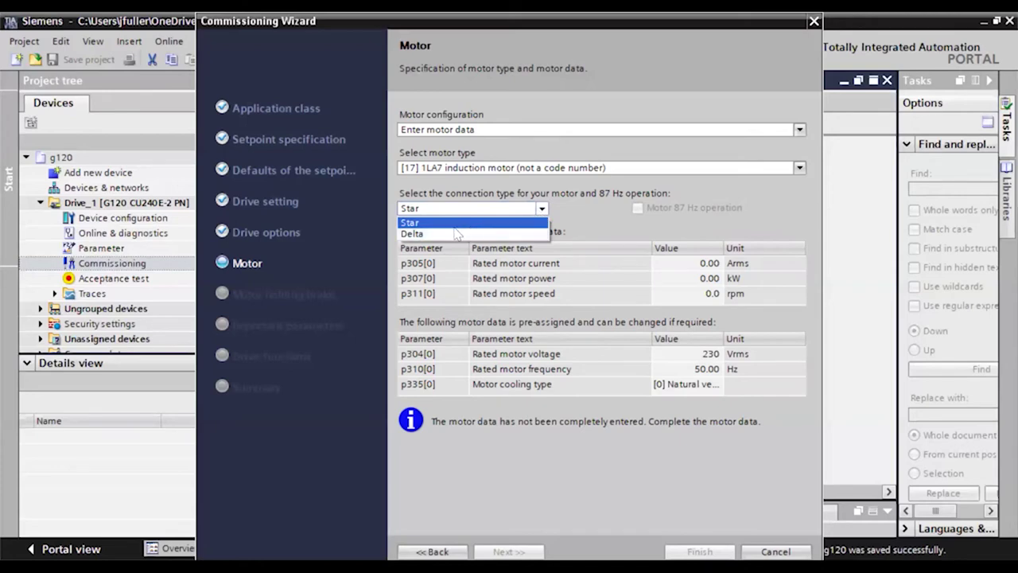
pyautogui.click(437, 223)
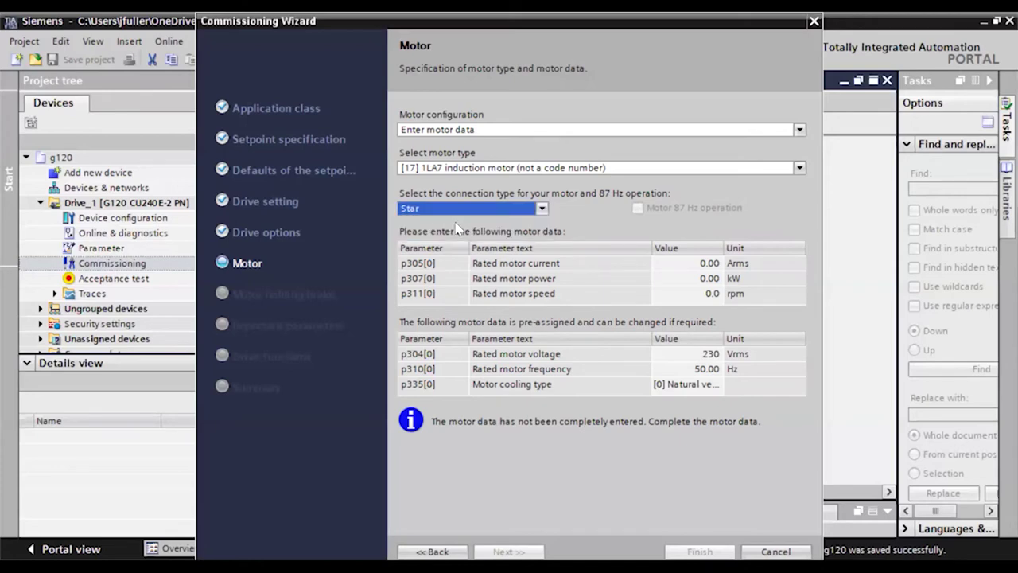
pyautogui.click(697, 266)
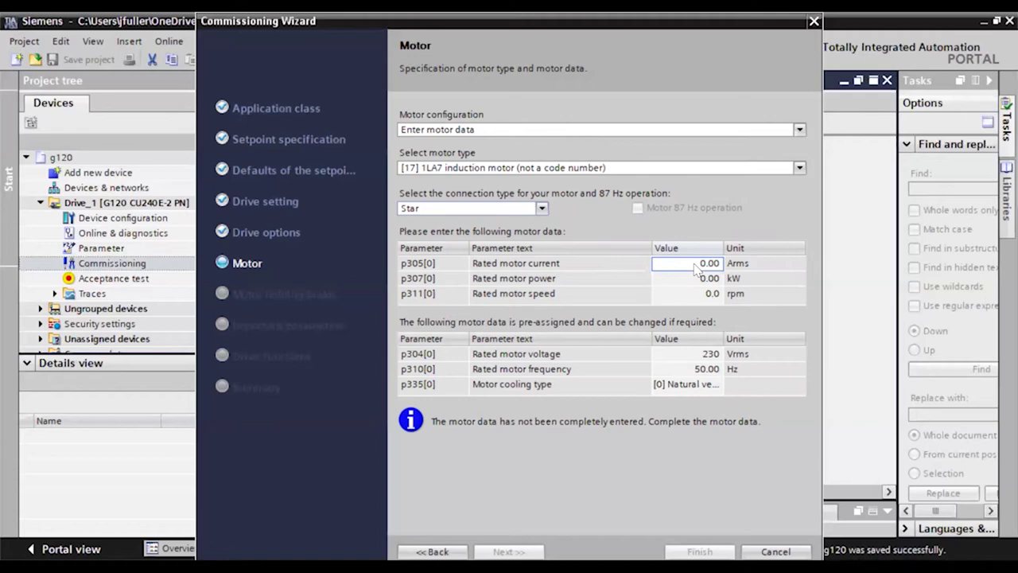
pyautogui.write('88')
pyautogui.press('Return')
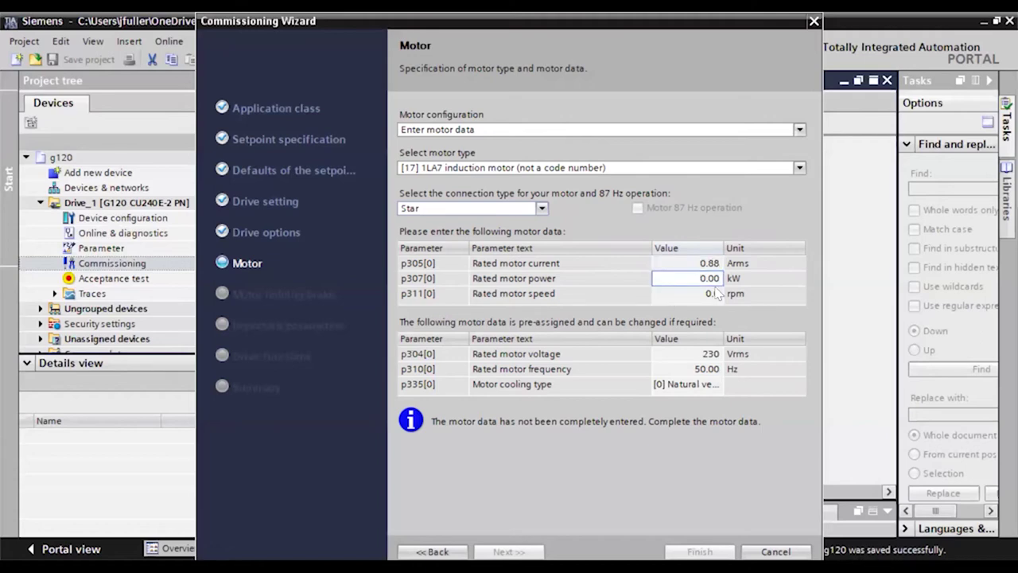
pyautogui.write('.18')
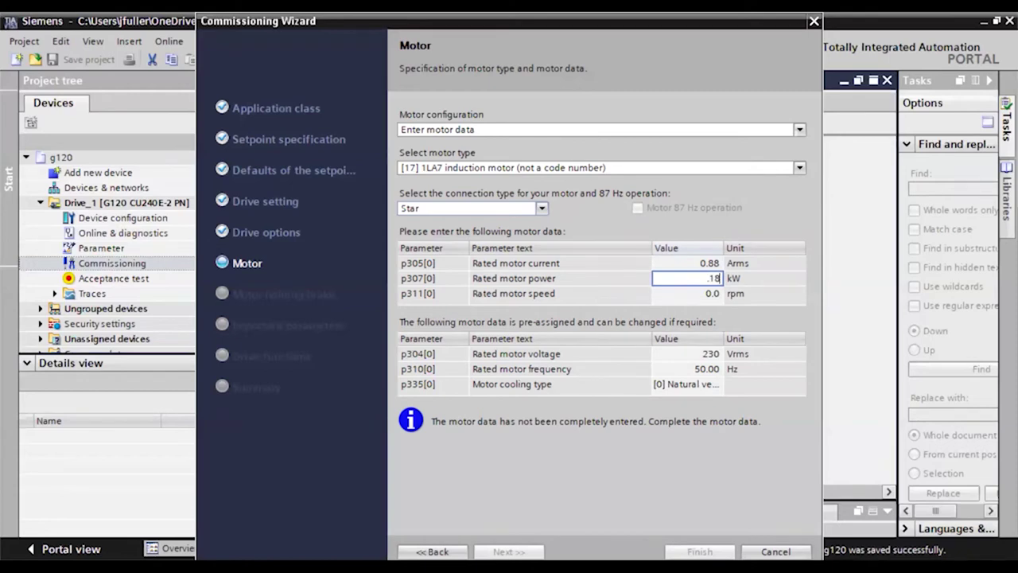
pyautogui.press('Return')
pyautogui.write('2820')
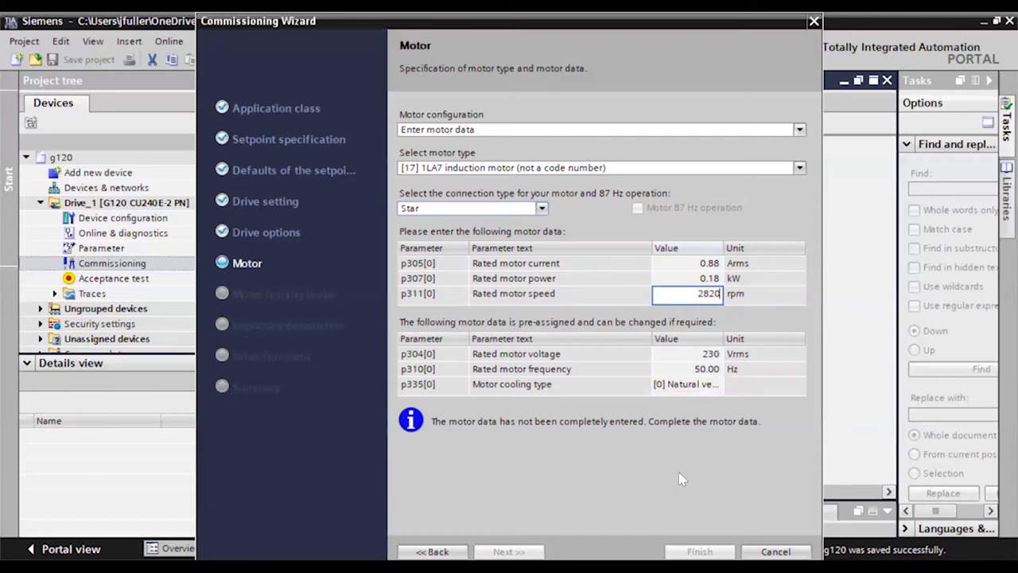
pyautogui.press('Return')
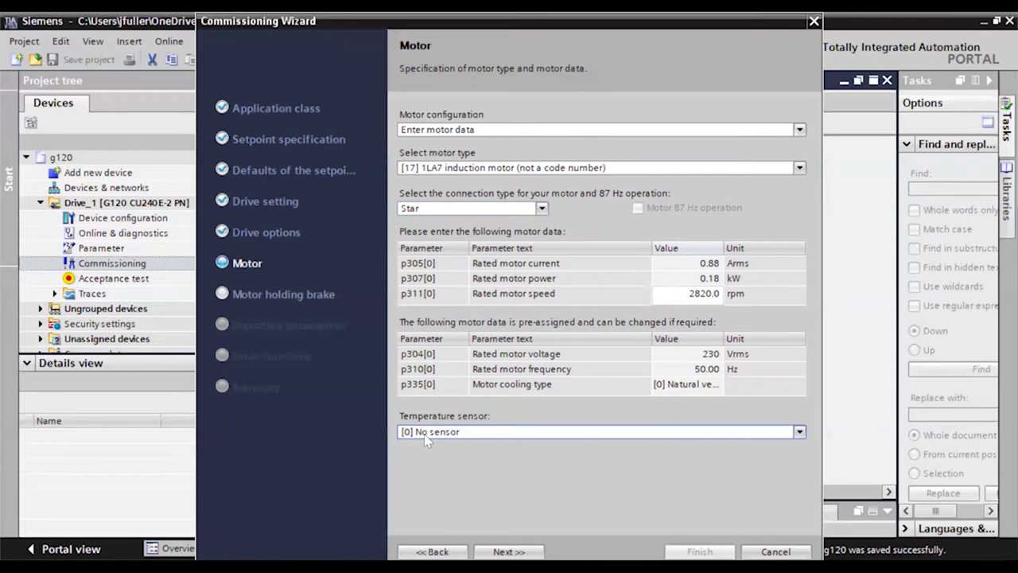
# Leave the temperature sensor at [0] No sensor and continue to the holding brake step.
pyautogui.click(427, 433)
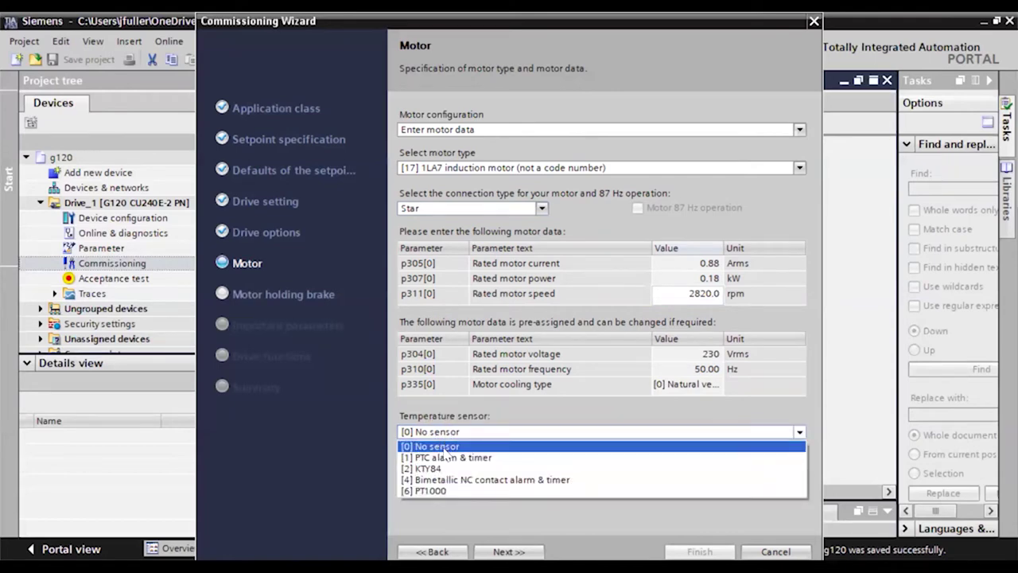
pyautogui.click(445, 447)
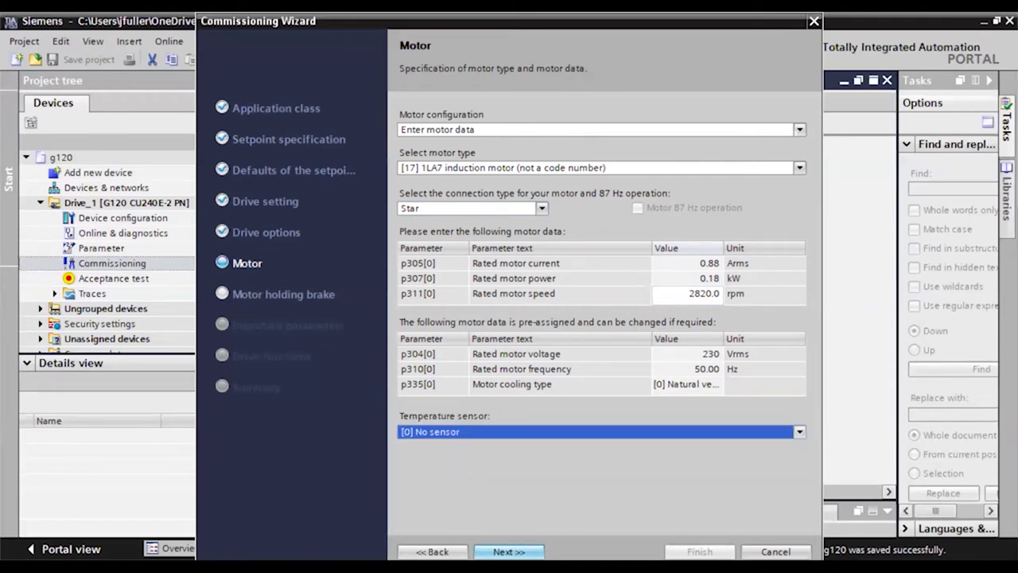
pyautogui.click(509, 551)
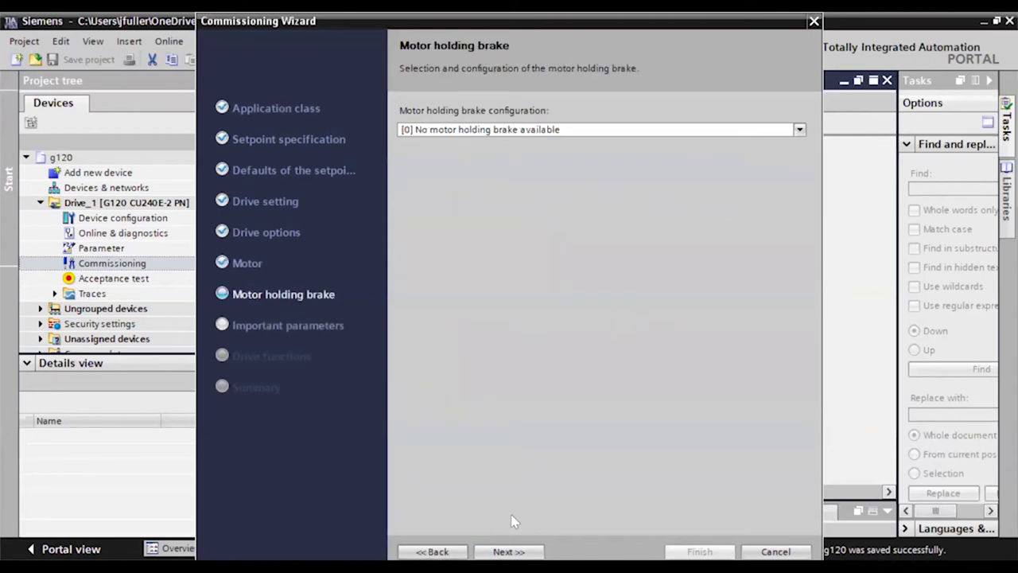
# Accept the motor holding brake and important parameters pages unchanged.
pyautogui.click(509, 552)
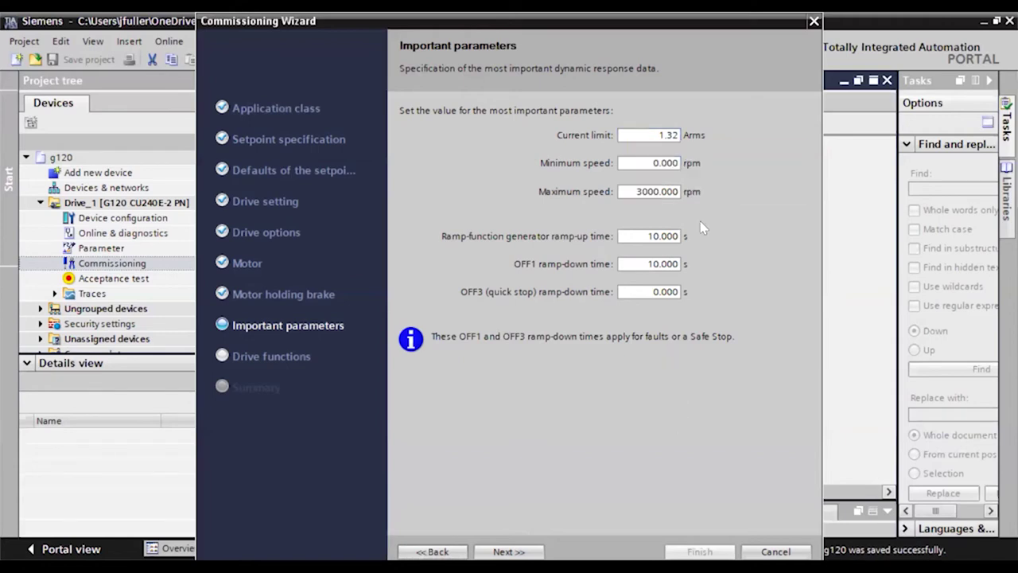
pyautogui.click(639, 239)
pyautogui.click(509, 551)
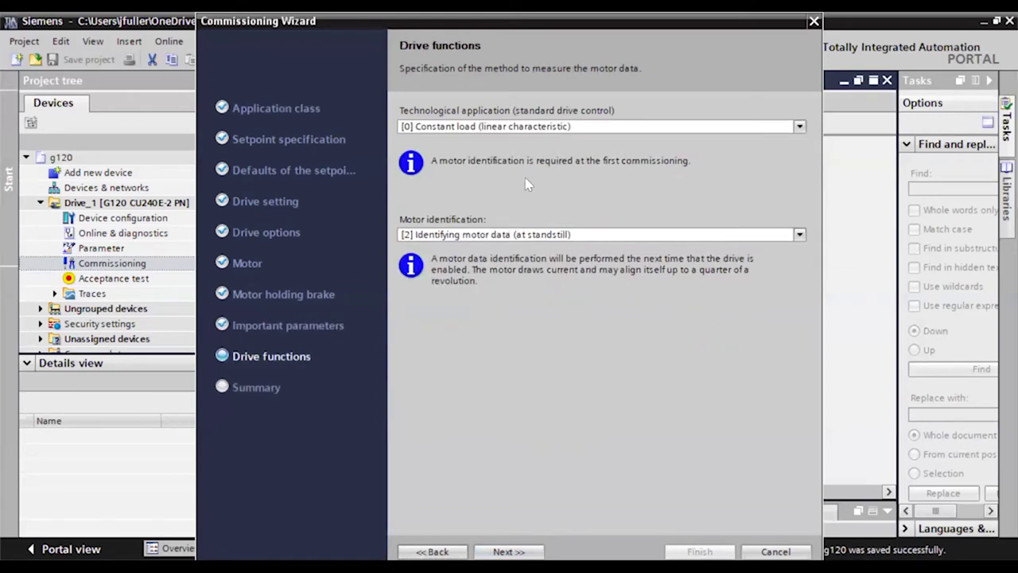
# Keep [0] constant load and [2] standstill motor identification, then go to the Summary.
pyautogui.click(469, 127)
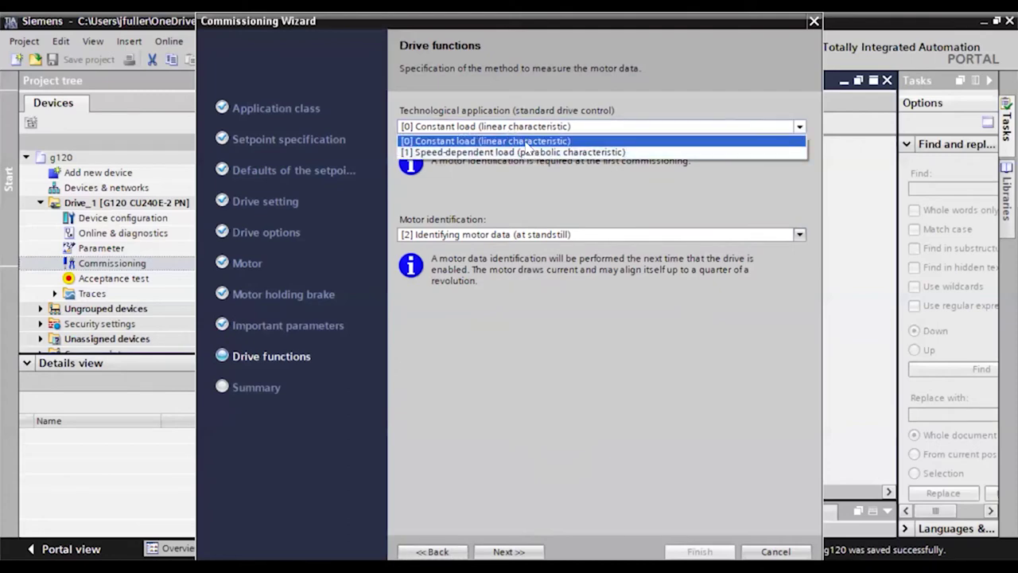
pyautogui.click(524, 144)
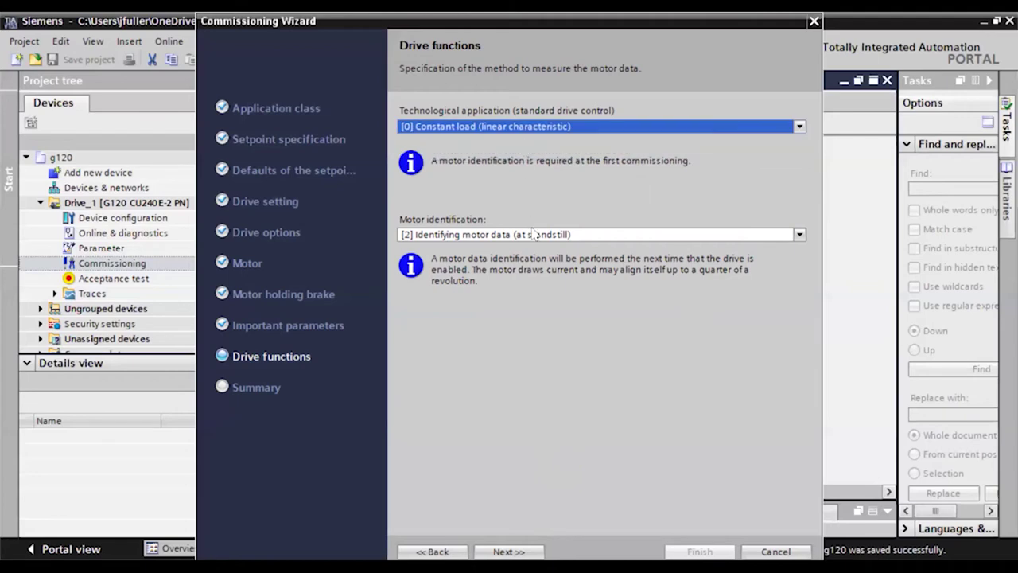
pyautogui.click(507, 236)
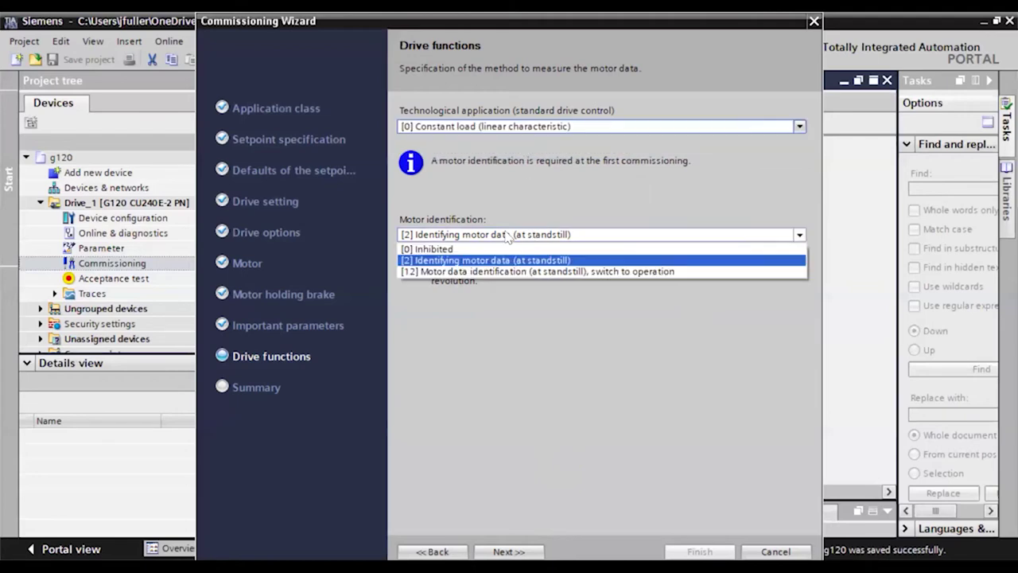
pyautogui.click(477, 261)
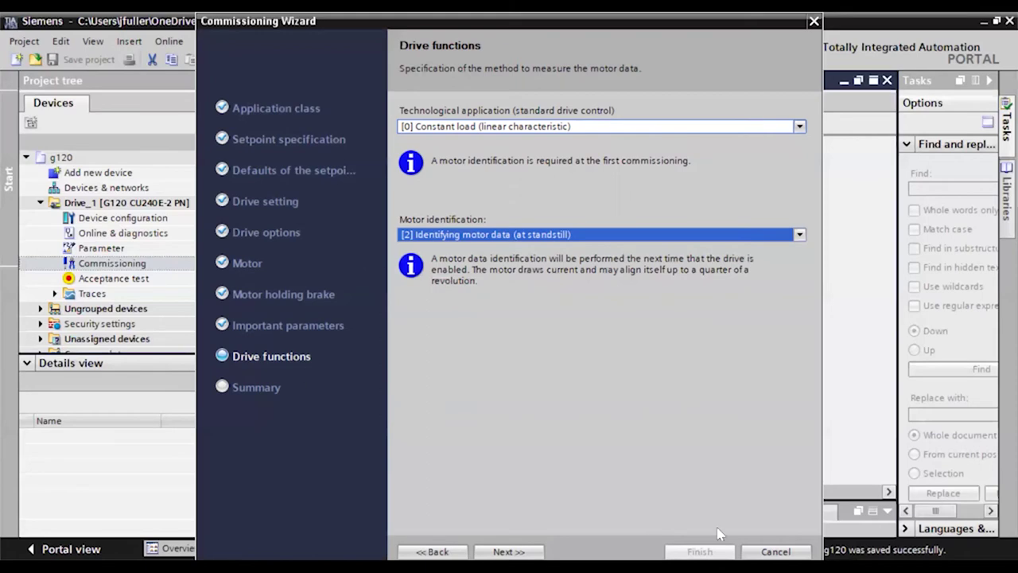
pyautogui.click(508, 551)
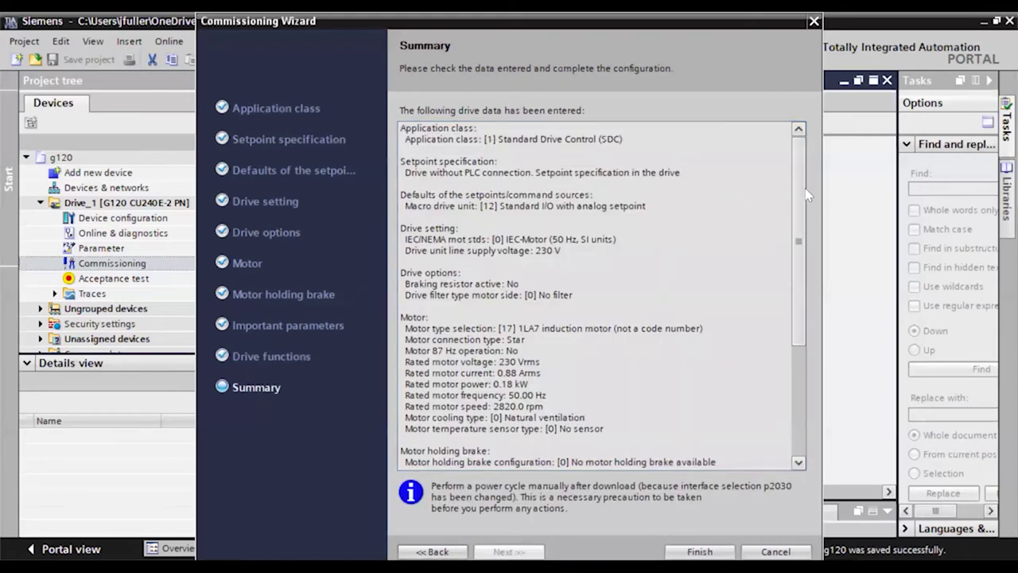
# Finish the wizard, save g120, and start Download to device for Drive_1.
pyautogui.scroll(-2, 548, 294)
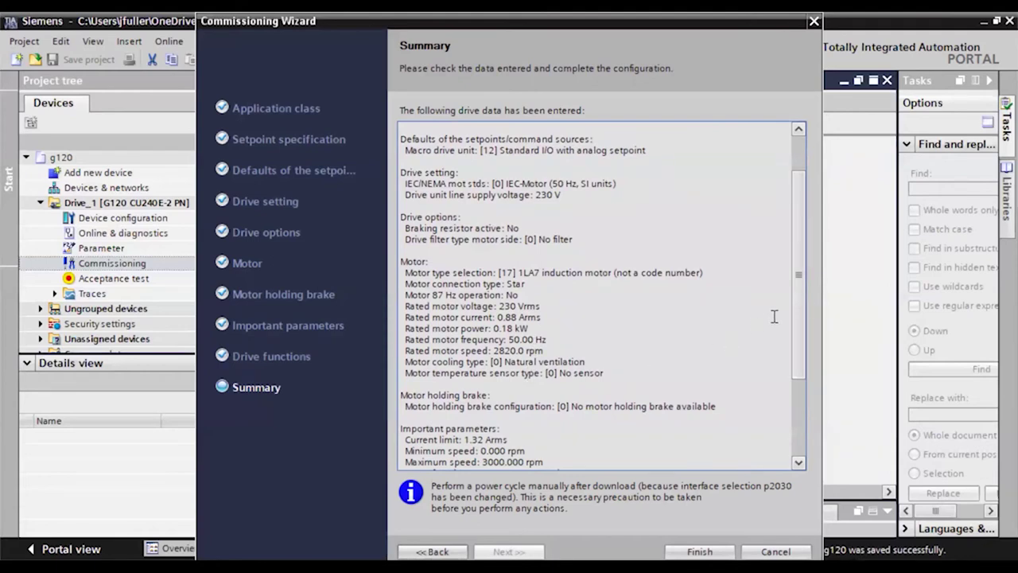
pyautogui.moveTo(402, 317); pyautogui.dragTo(726, 518)
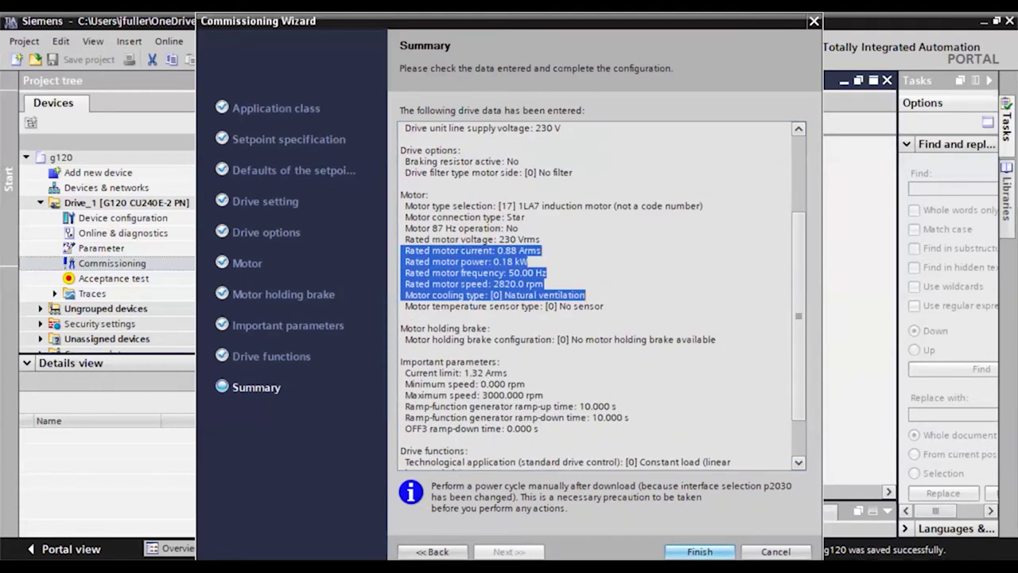
pyautogui.click(700, 551)
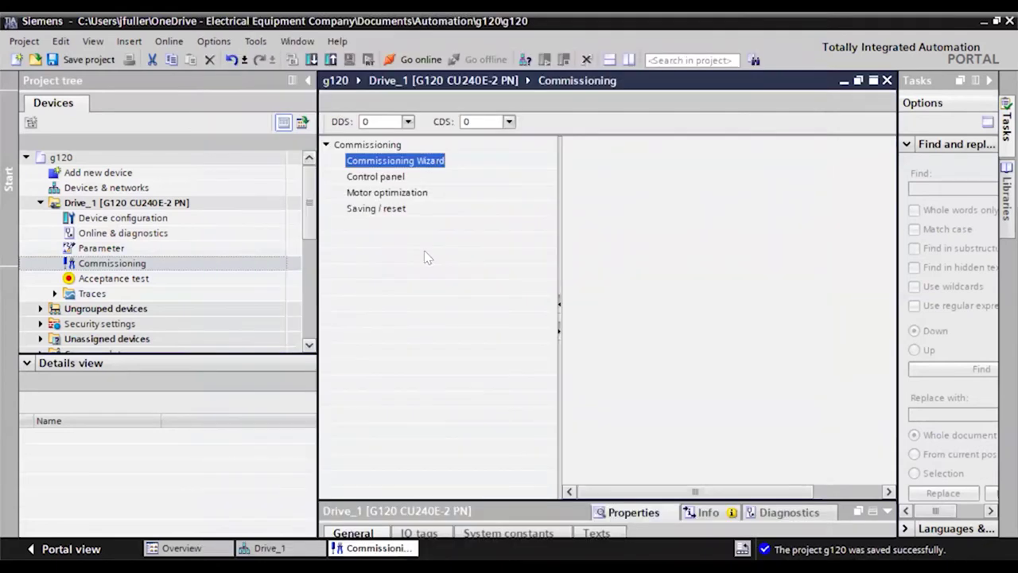
pyautogui.click(89, 60)
pyautogui.rightClick(99, 204)
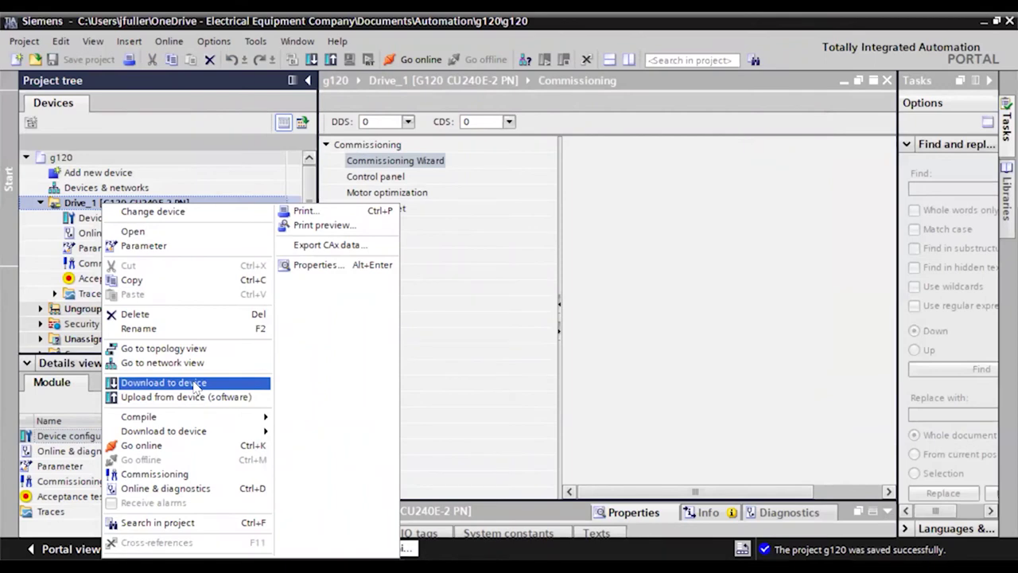
pyautogui.click(194, 385)
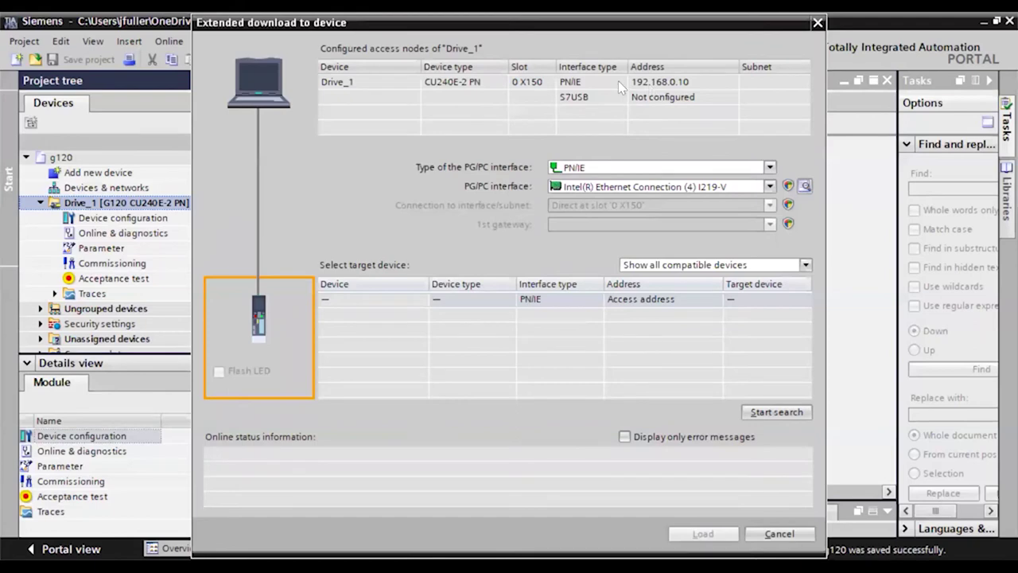
# Download Drive_1 to the found g120 drive via the Realtek USB GbE adapter, accepting the firmware mismatch.
pyautogui.click(635, 189)
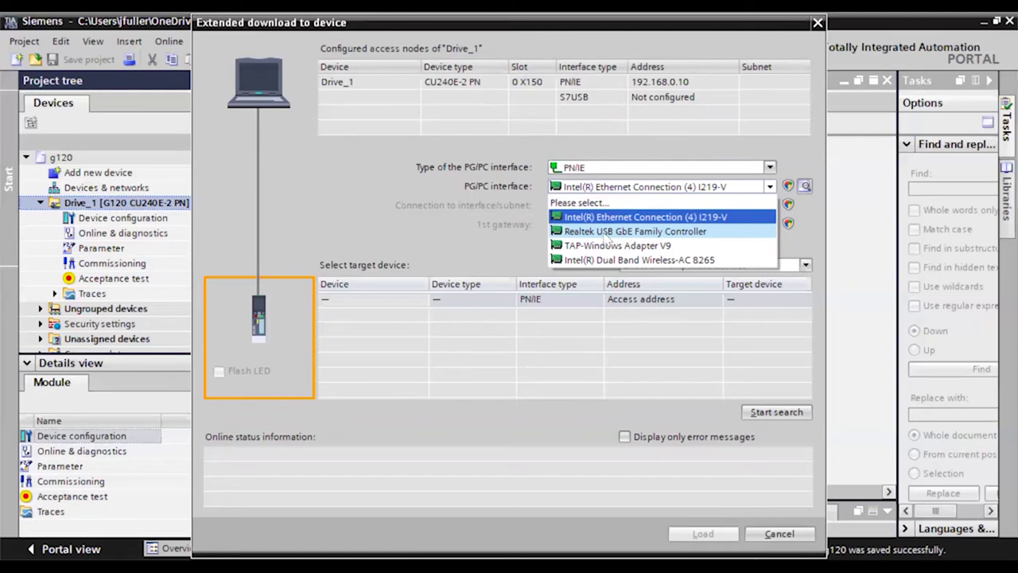
pyautogui.click(636, 230)
pyautogui.click(776, 412)
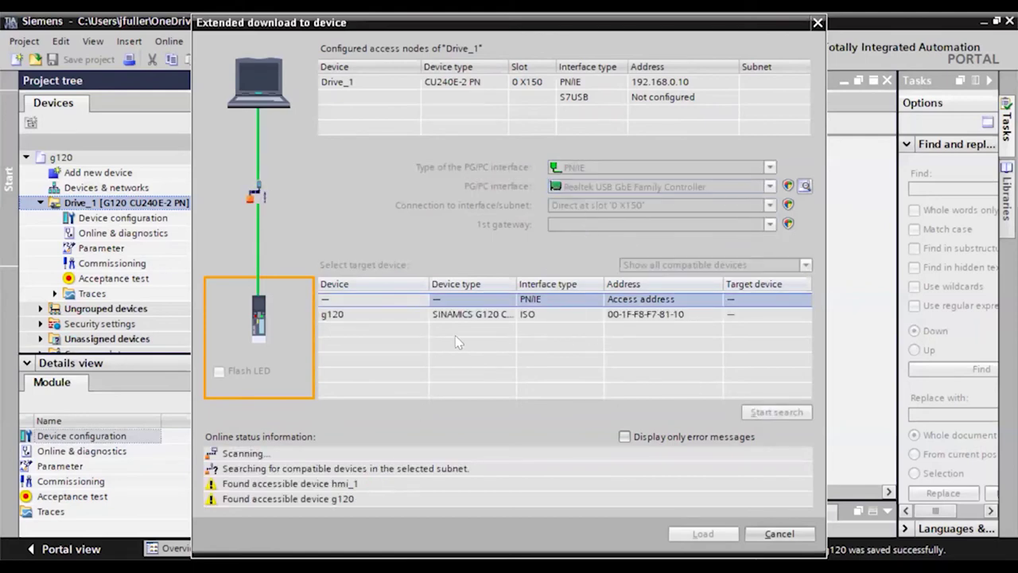
pyautogui.click(467, 318)
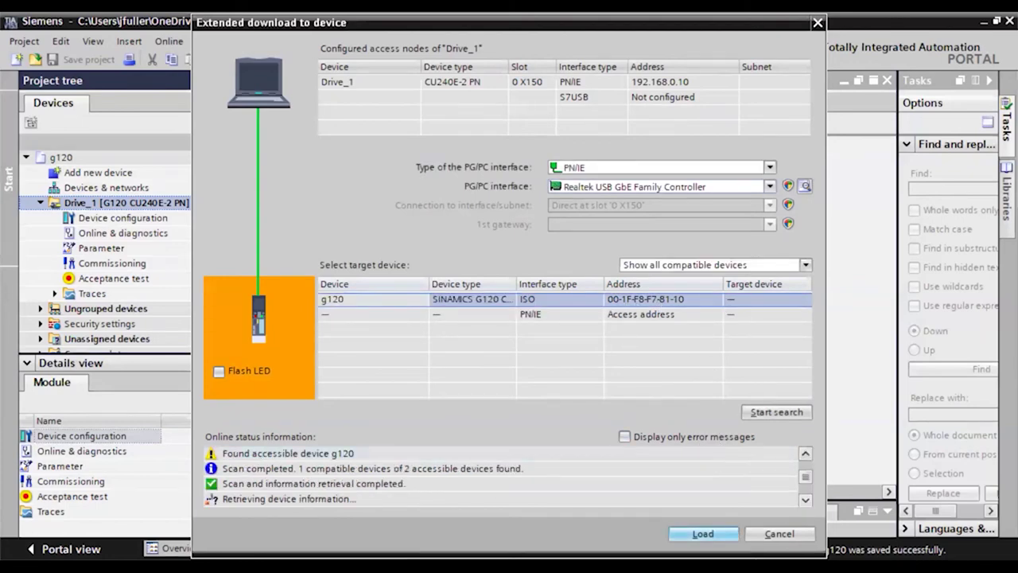
pyautogui.click(703, 533)
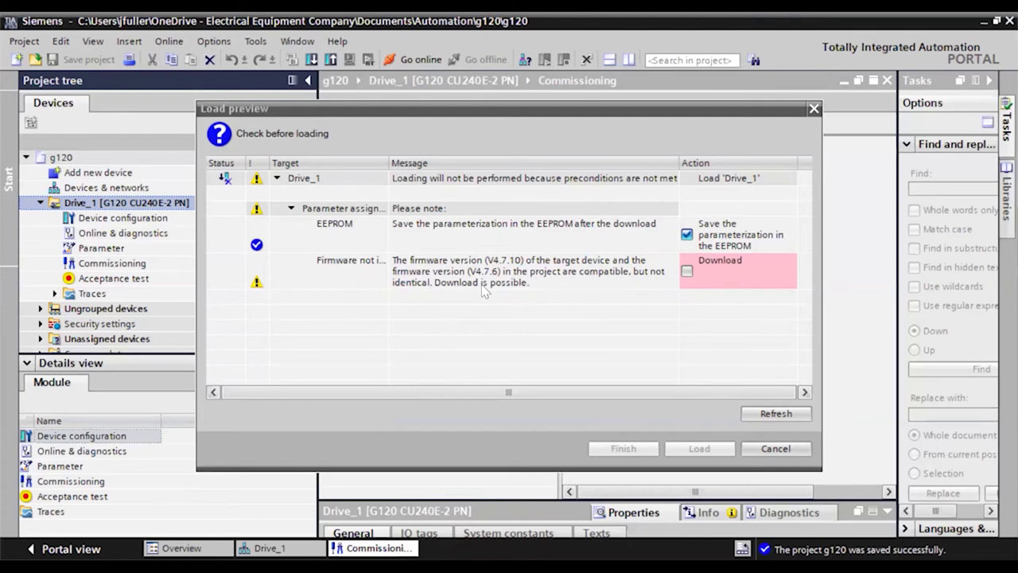
pyautogui.click(687, 273)
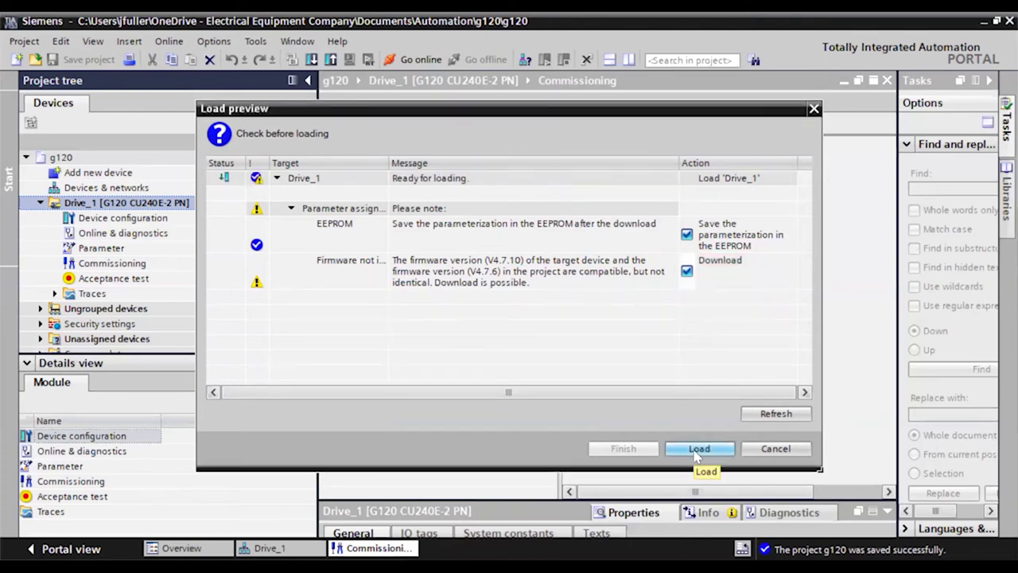
pyautogui.click(697, 449)
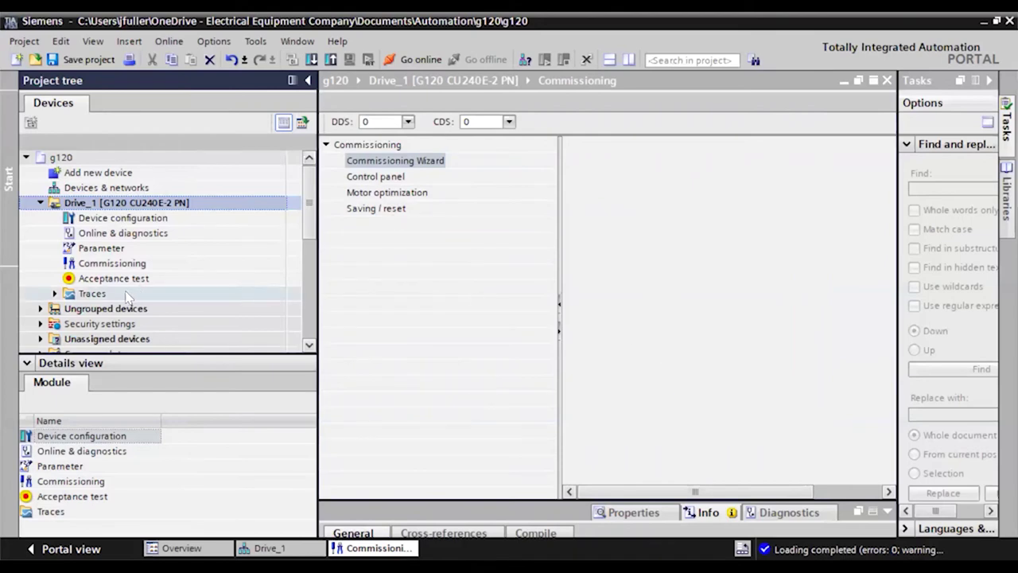
# Open Drive_1's control panel, go online, and activate master control.
pyautogui.click(112, 263)
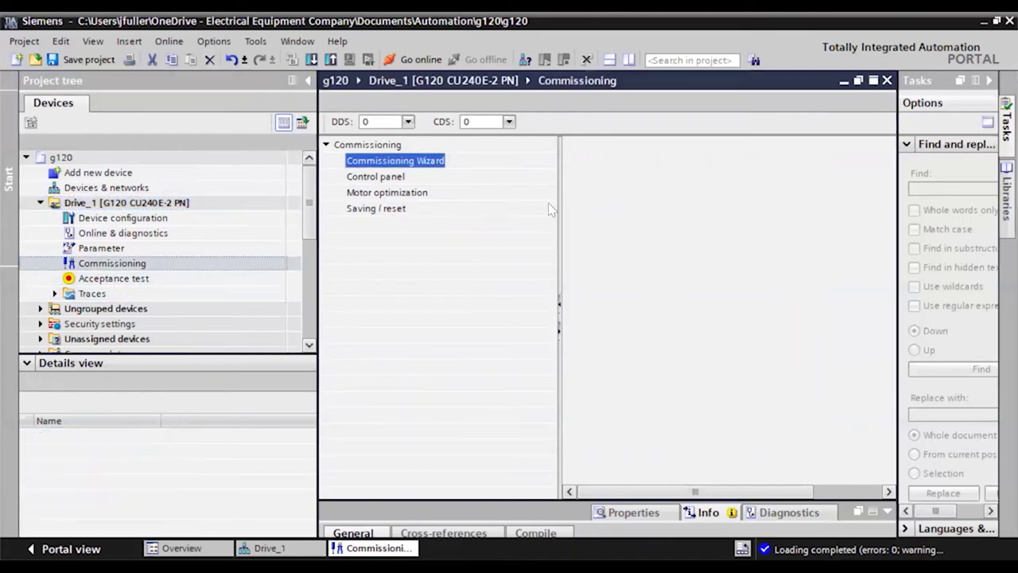
pyautogui.click(383, 177)
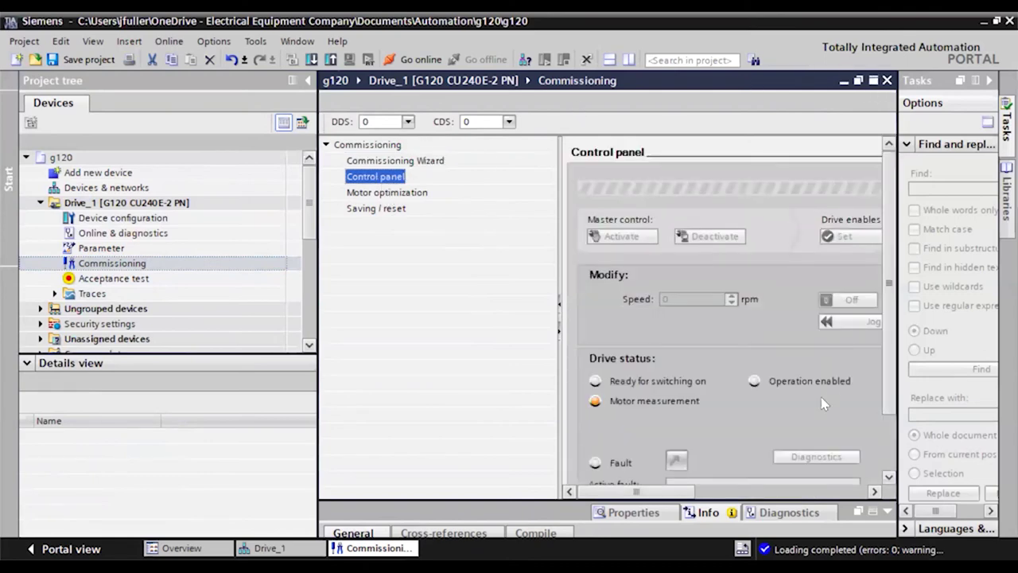
pyautogui.moveTo(646, 494); pyautogui.dragTo(765, 498)
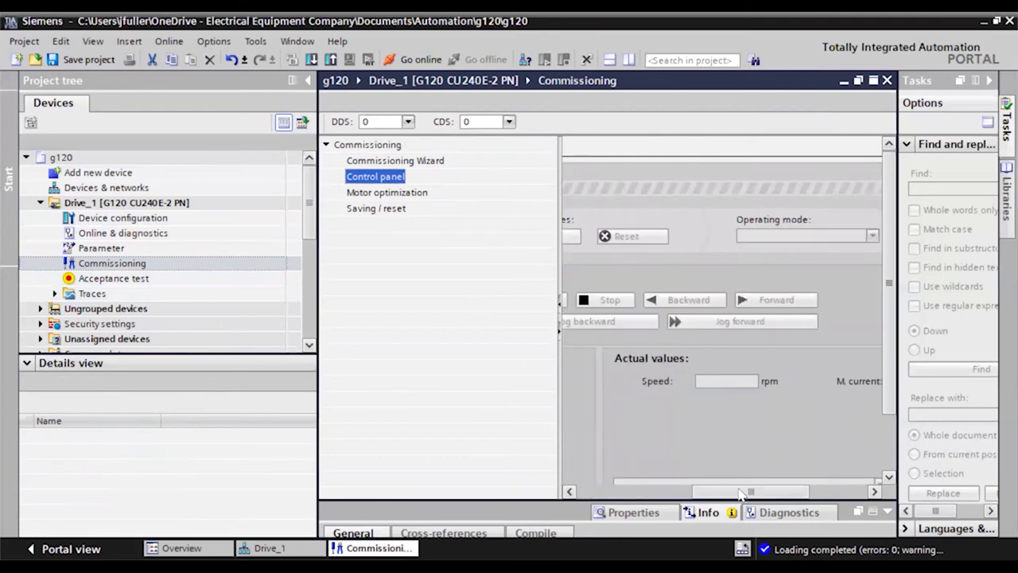
pyautogui.click(413, 62)
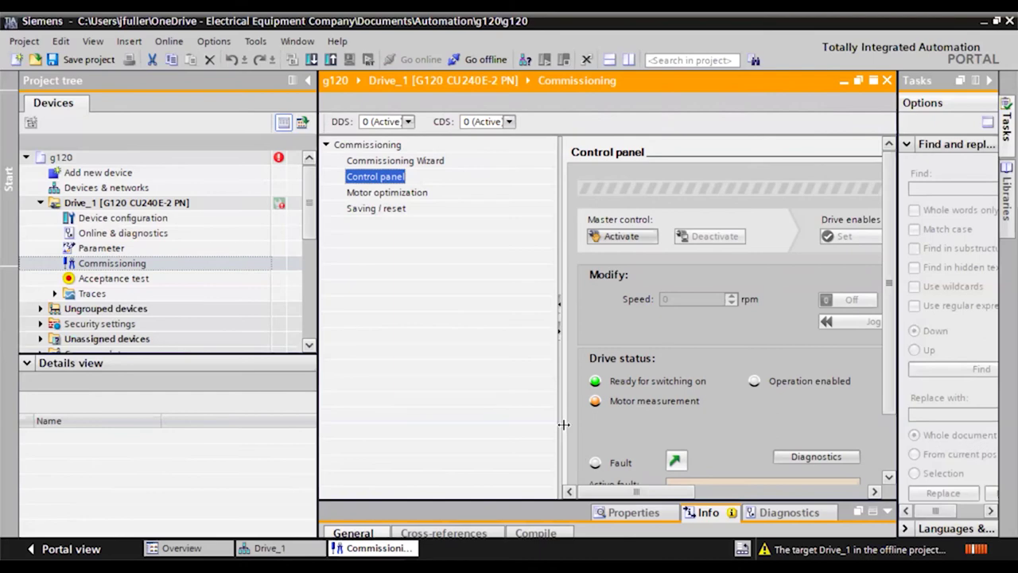
pyautogui.moveTo(561, 348); pyautogui.dragTo(405, 348)
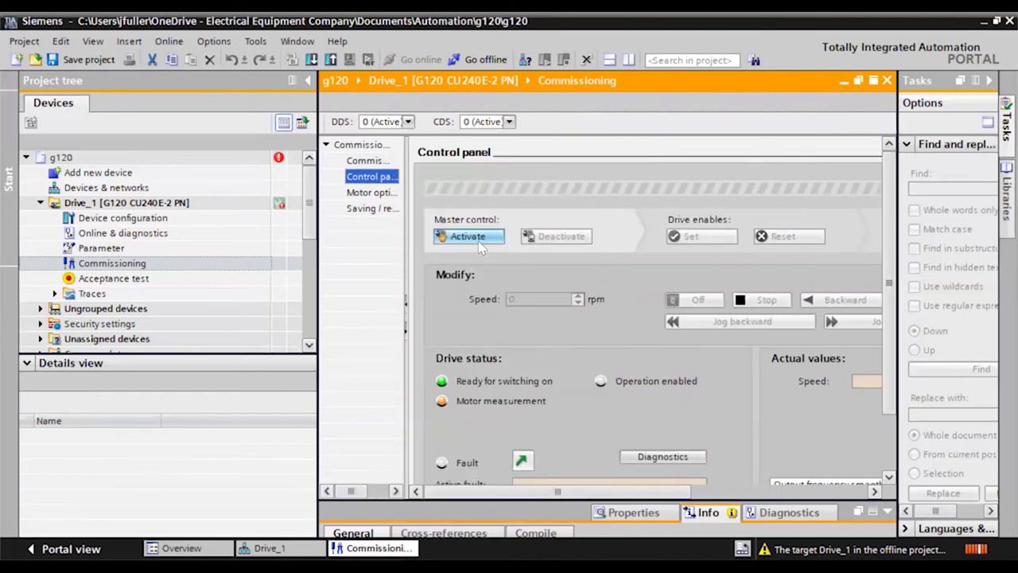
pyautogui.click(481, 248)
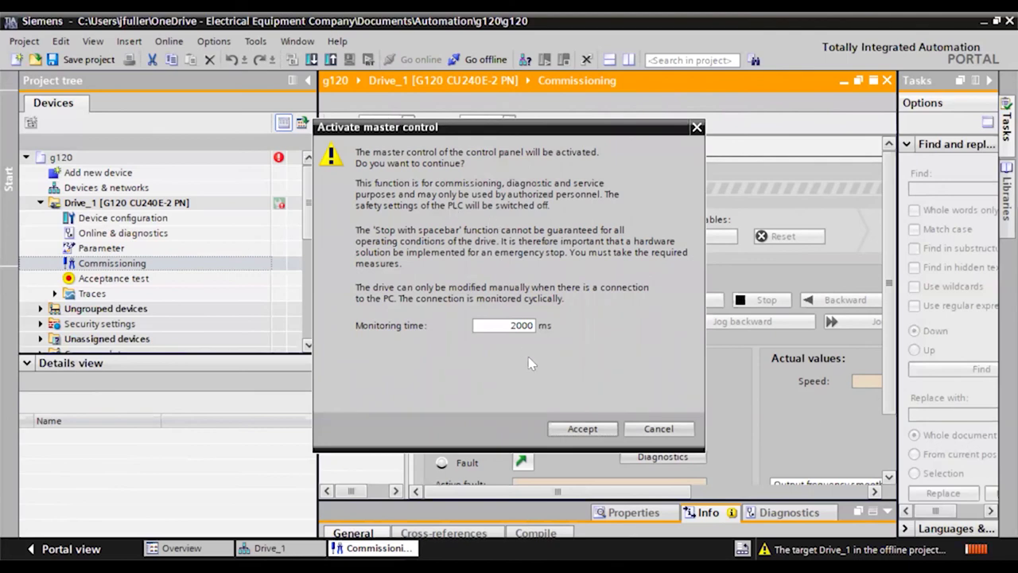
# Accept master control of Drive_1 and enter a 1200 rpm speed setpoint.
pyautogui.click(583, 428)
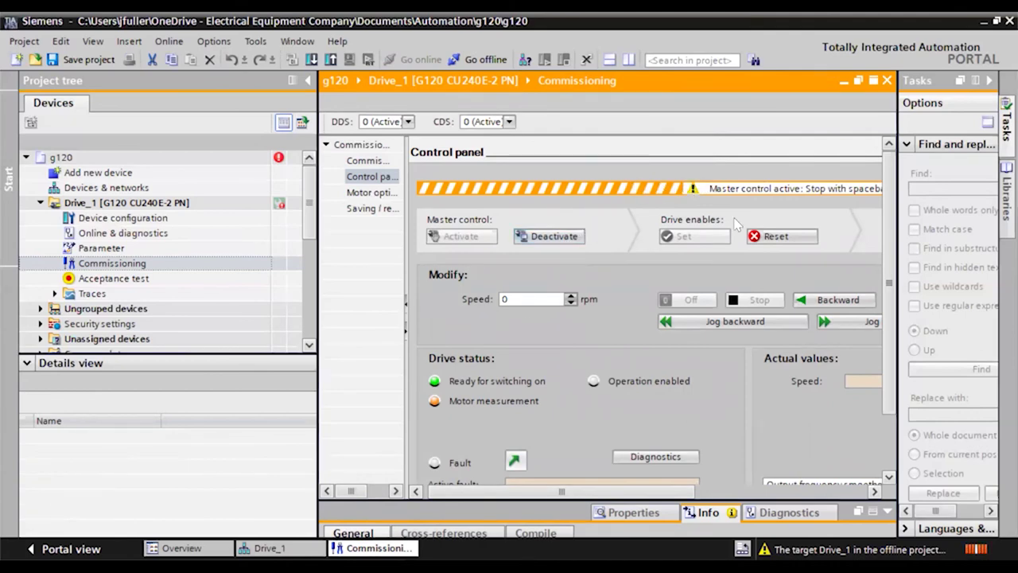
pyautogui.click(537, 298)
pyautogui.moveTo(537, 298); pyautogui.dragTo(463, 303)
pyautogui.write('1200')
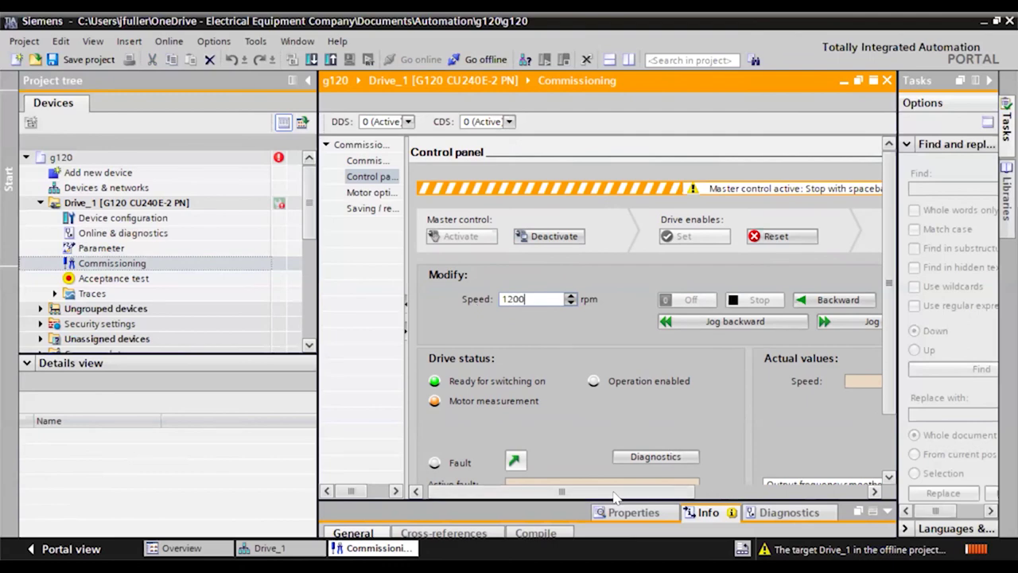
# Set the drive enables on the control panel.
pyautogui.moveTo(623, 491); pyautogui.dragTo(687, 499)
pyautogui.click(808, 300)
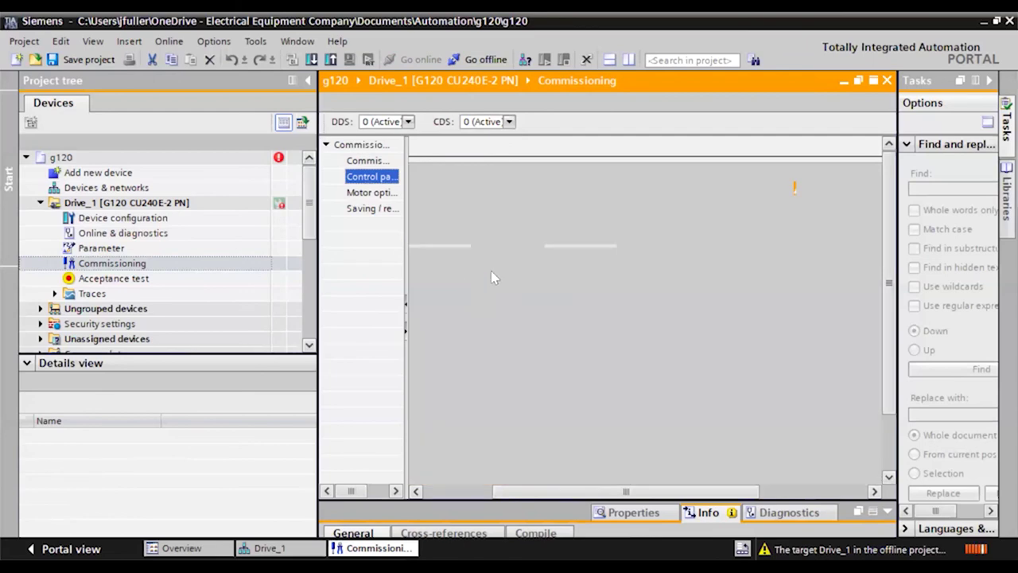
pyautogui.click(569, 236)
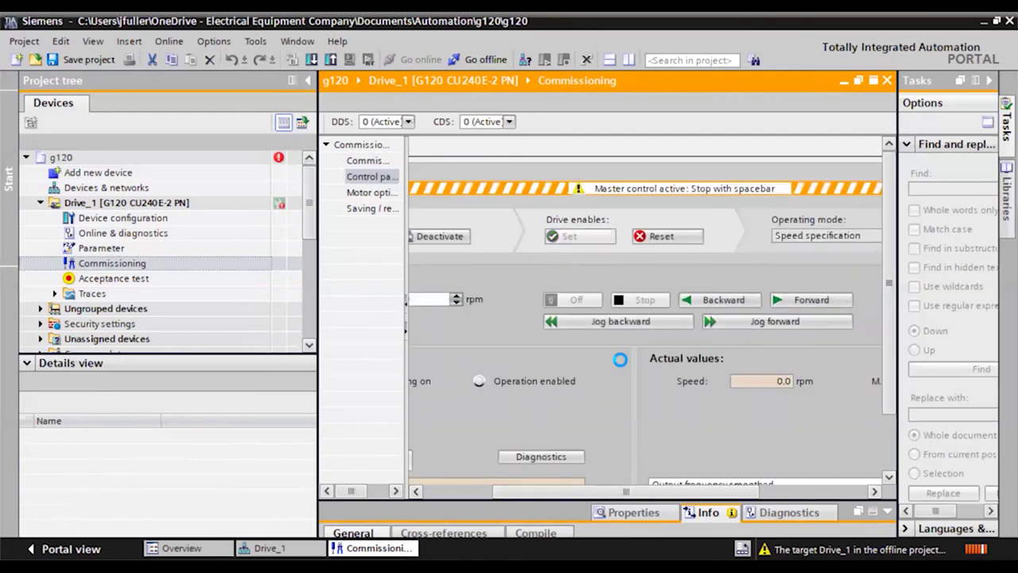
# Run Drive_1 forward until actual speed reads 1200.1 rpm against the 1200 rpm setpoint.
pyautogui.moveTo(636, 491); pyautogui.dragTo(581, 500)
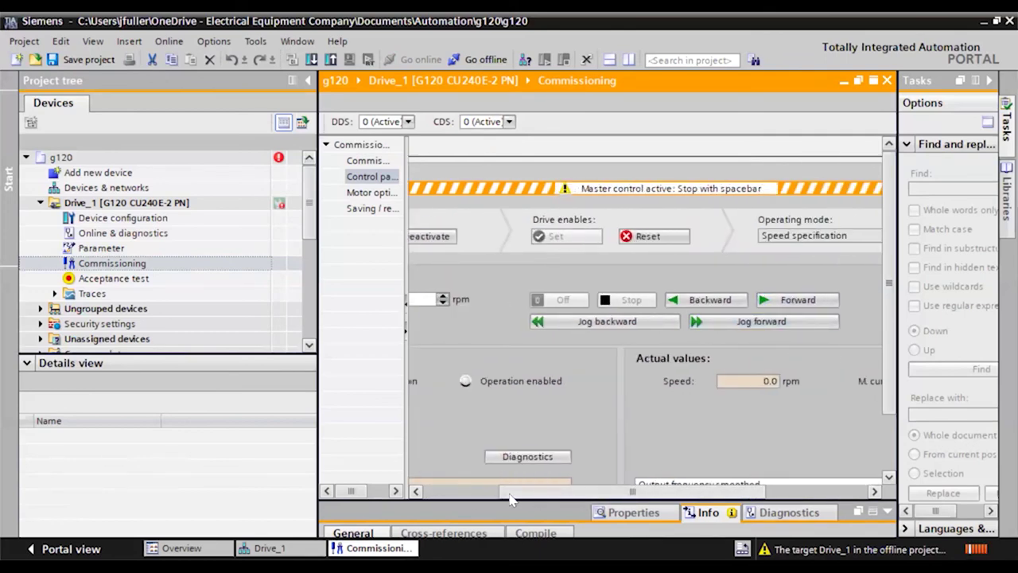
pyautogui.moveTo(509, 497); pyautogui.dragTo(564, 493)
pyautogui.click(807, 300)
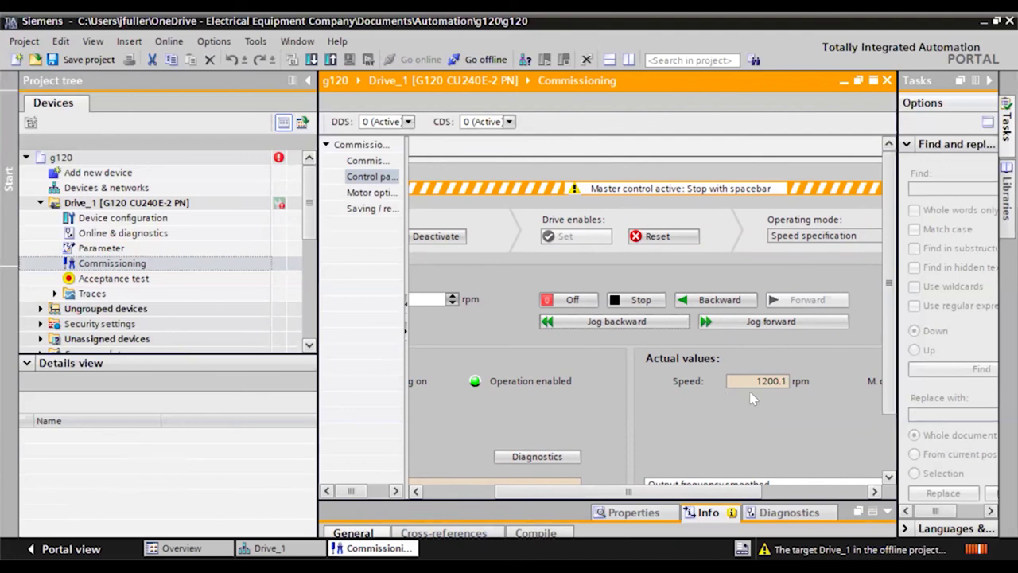
pyautogui.moveTo(658, 492); pyautogui.dragTo(695, 493)
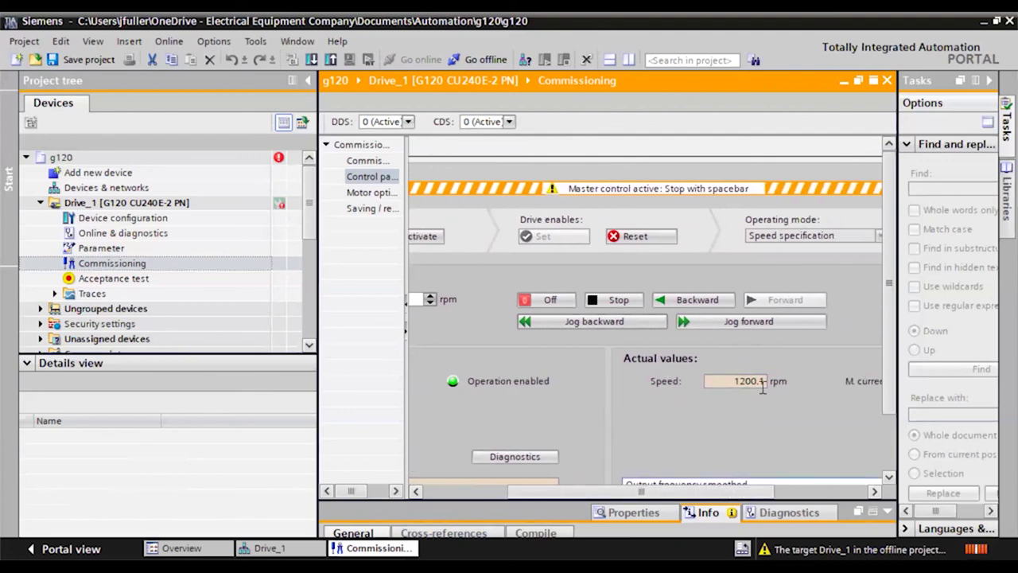